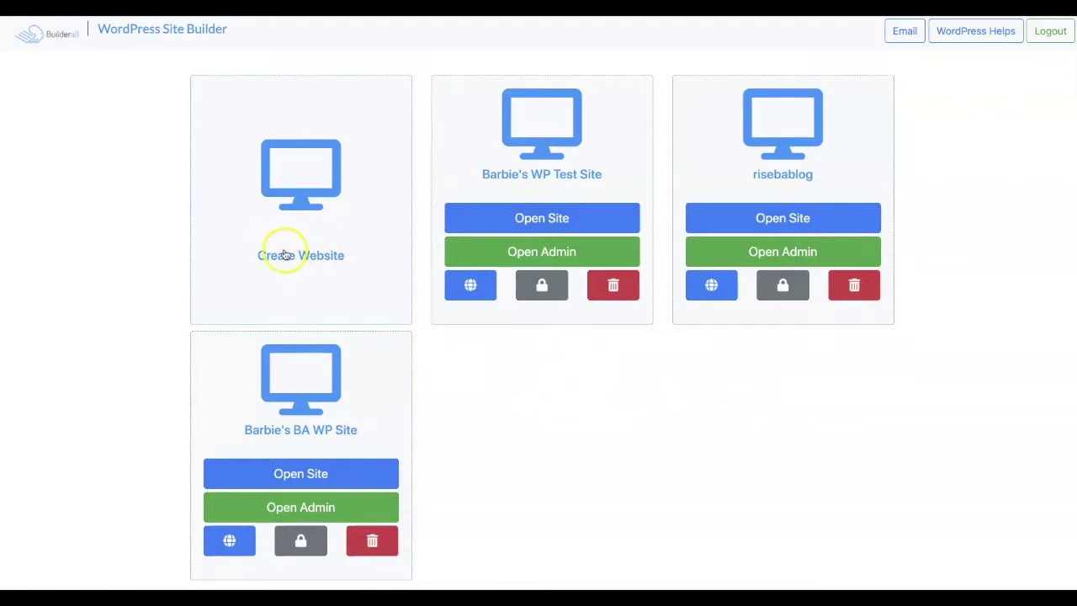
# Start creating a new website and select the option for not having a domain
pyautogui.click(308, 257)
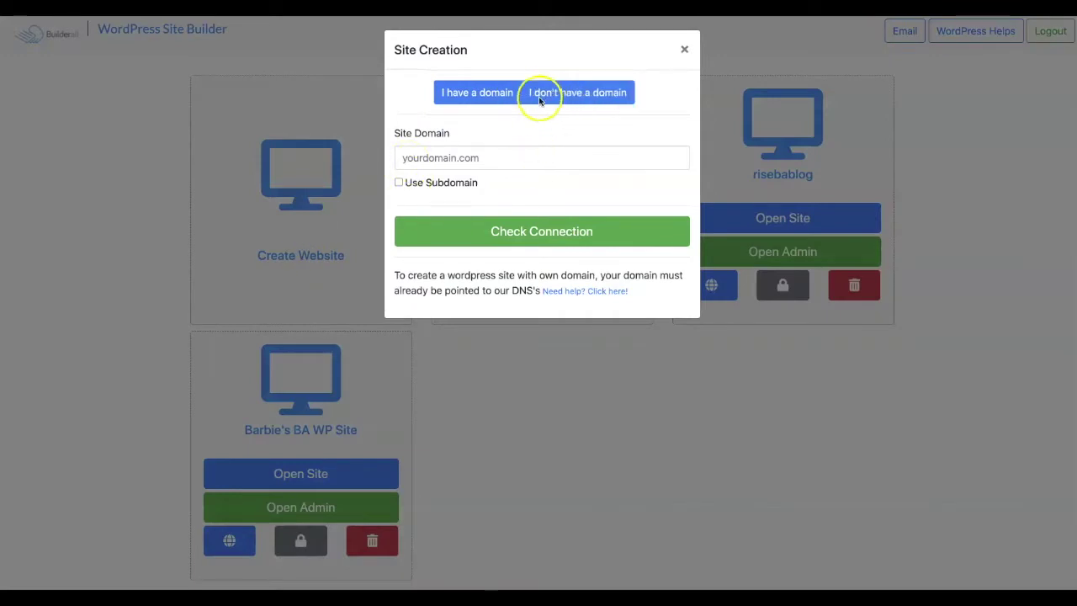
pyautogui.click(572, 95)
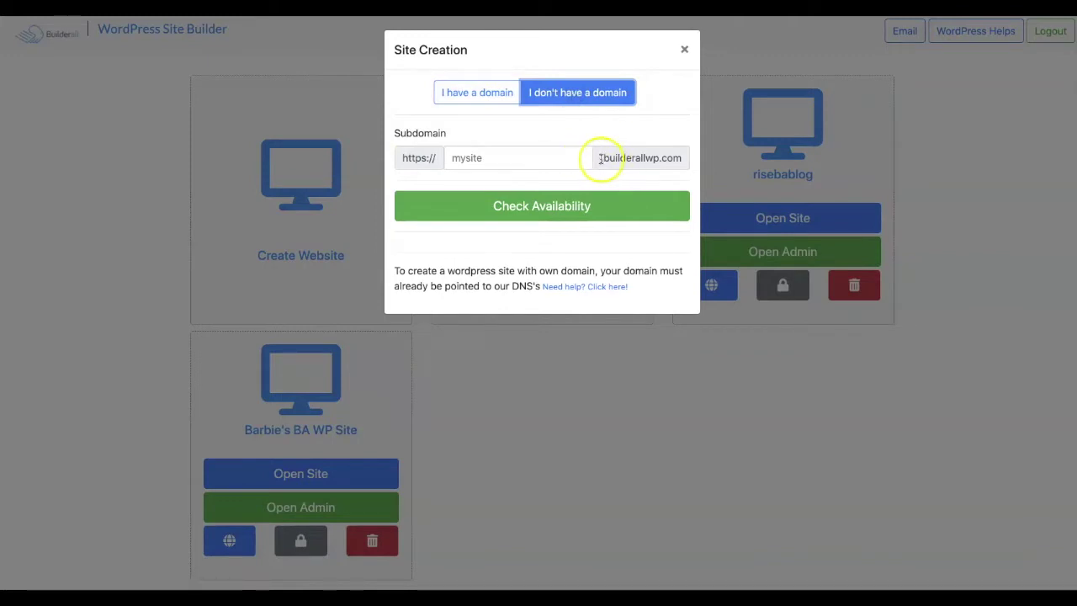
# Try the own-domain option using the subdomain blog and the site domain risemarketinganddesign.com
pyautogui.click(488, 93)
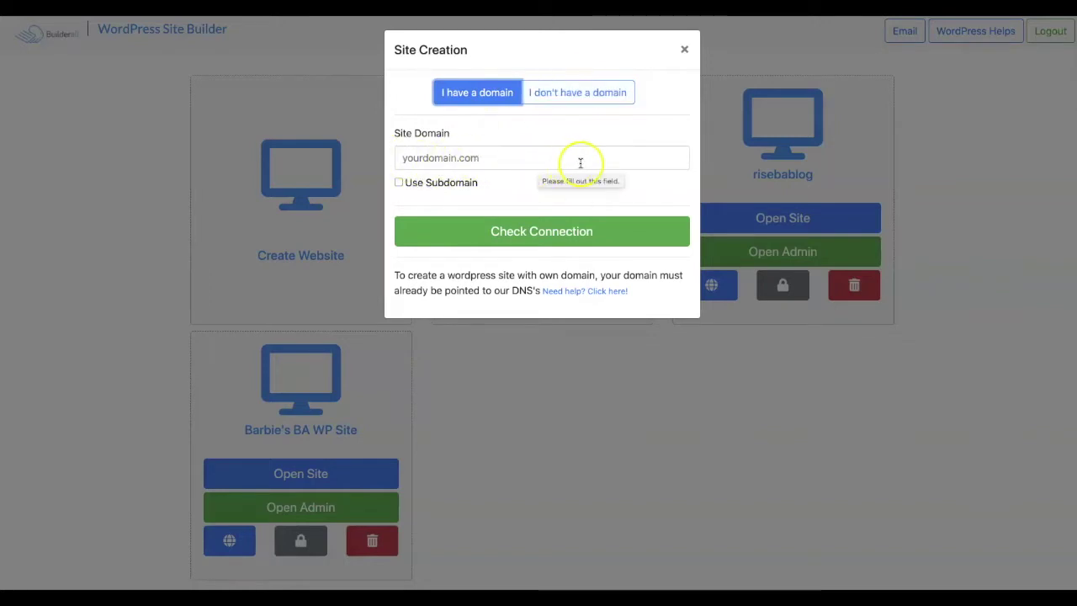
pyautogui.click(399, 184)
pyautogui.click(394, 160)
pyautogui.write('blog')
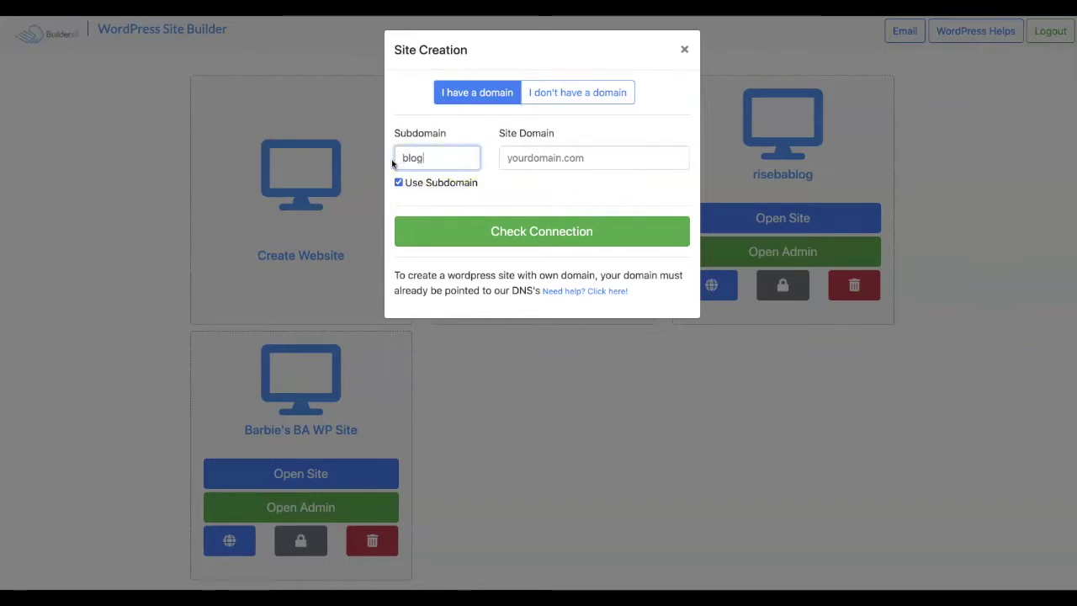
pyautogui.click(510, 157)
pyautogui.write('r')
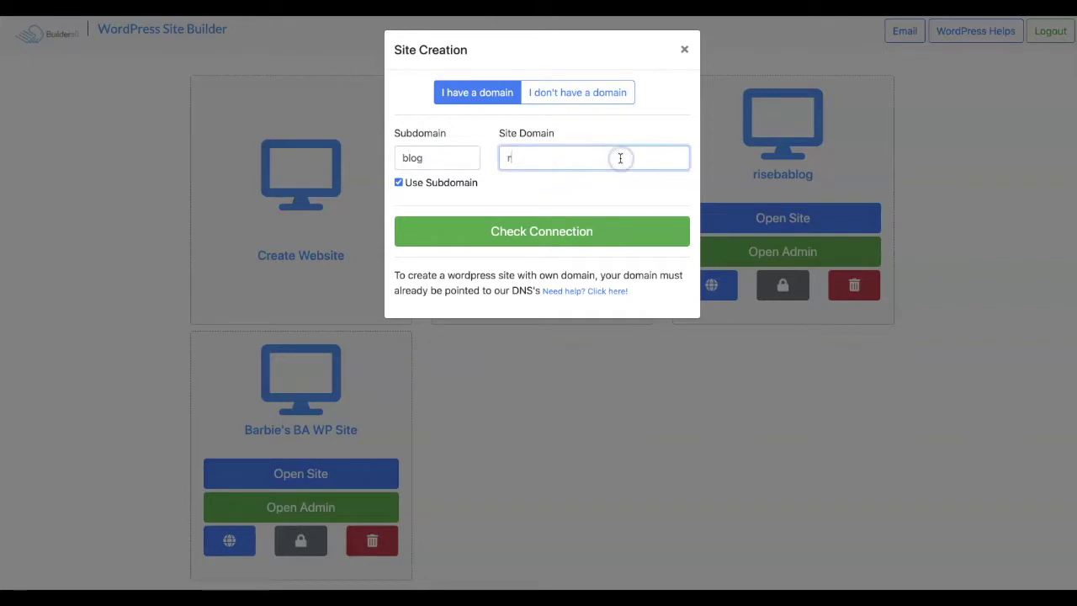
pyautogui.write('isemarketinganddesign.com')
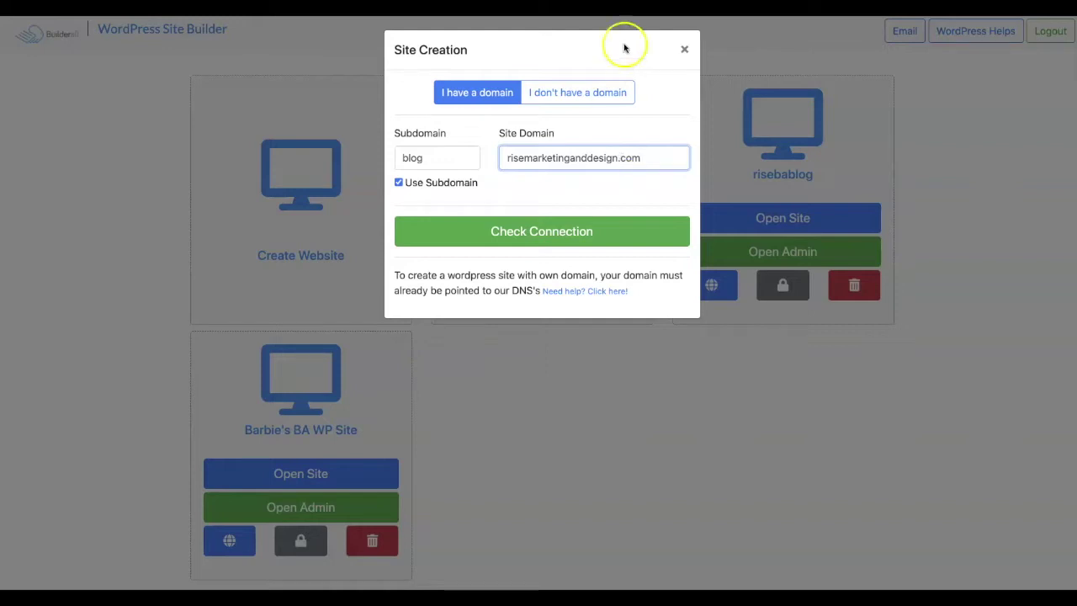
# Switch the new site to the no-domain option and check the availability of the subdomain rmdblog on builderallwp.com
pyautogui.click(578, 95)
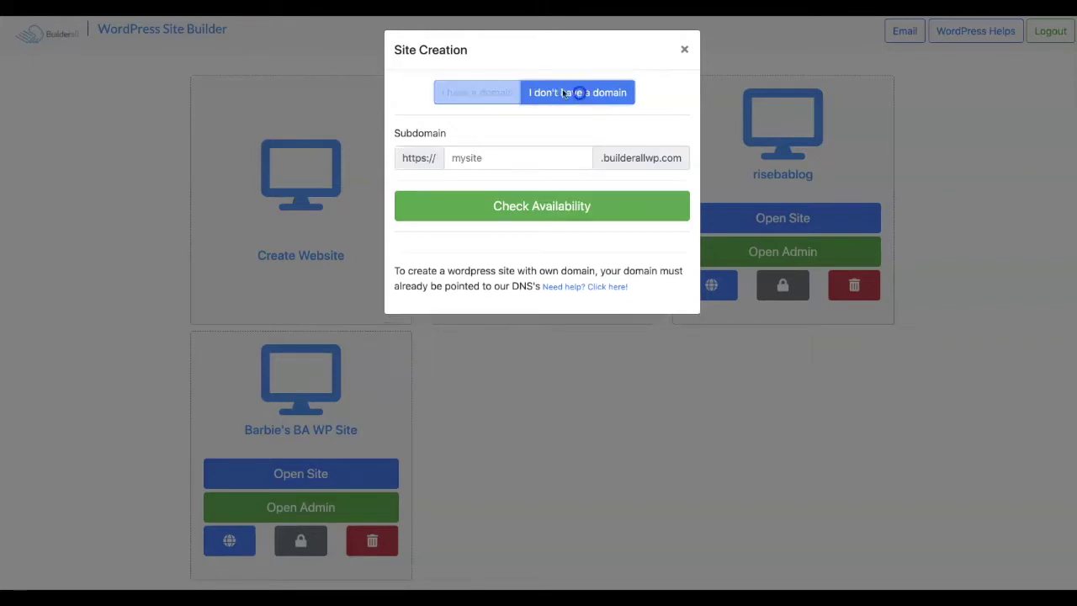
pyautogui.click(490, 159)
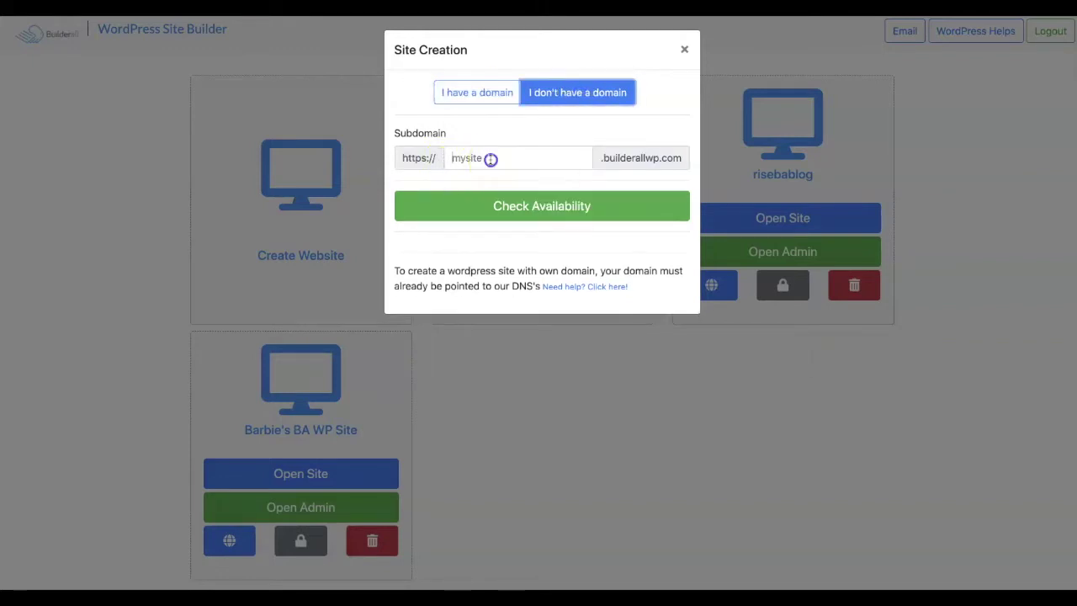
pyautogui.write('rmdblog')
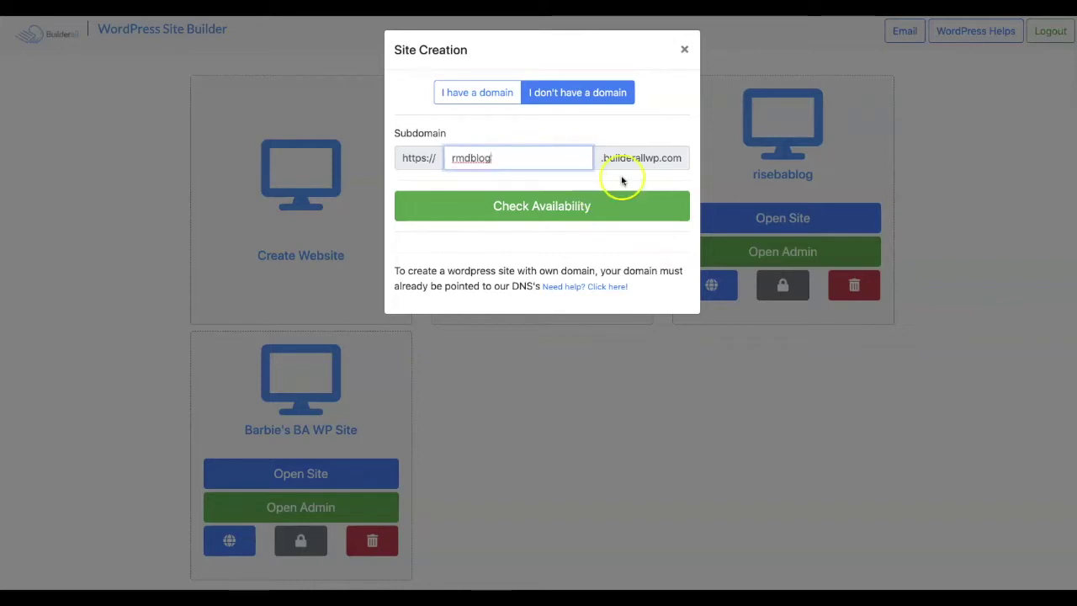
pyautogui.click(528, 211)
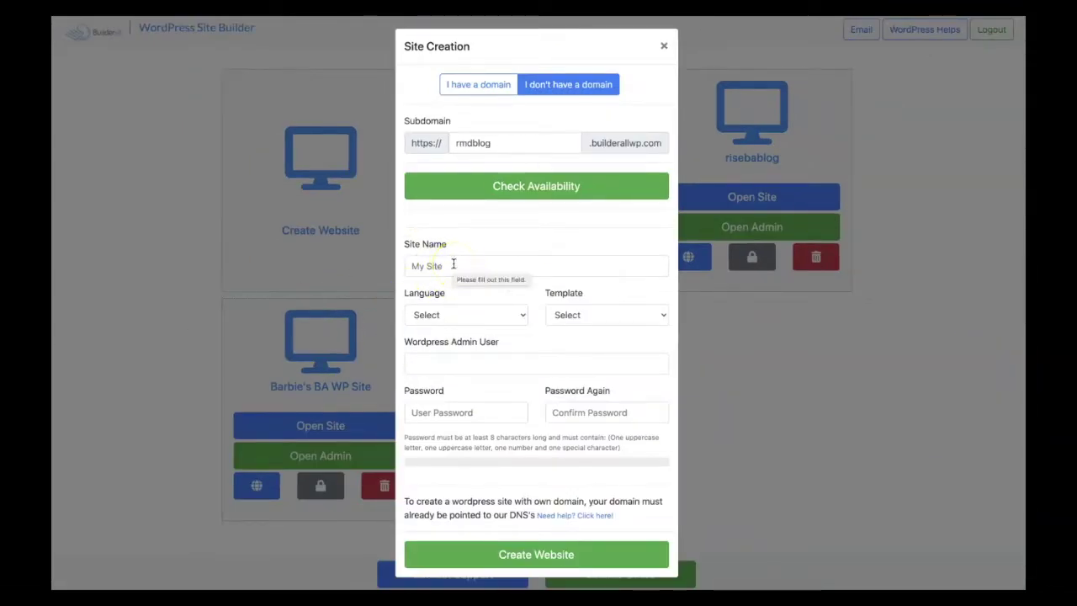
# Name the site "Rise Marketing and Design.com" and set its language to English and its template to Default
pyautogui.click(453, 264)
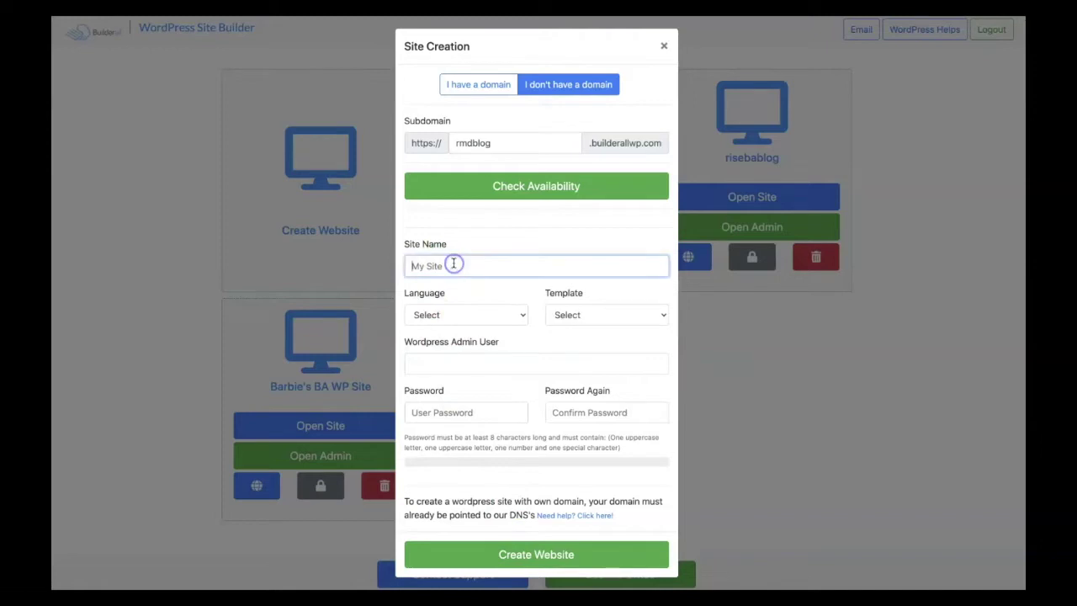
pyautogui.write('Rise Marketing and Design.com')
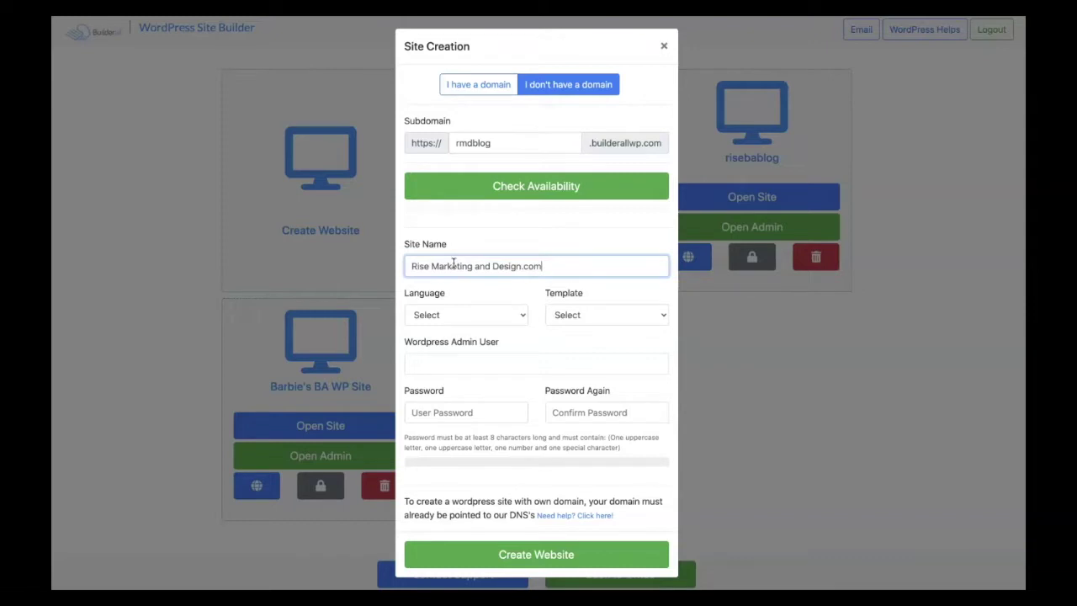
pyautogui.click(434, 315)
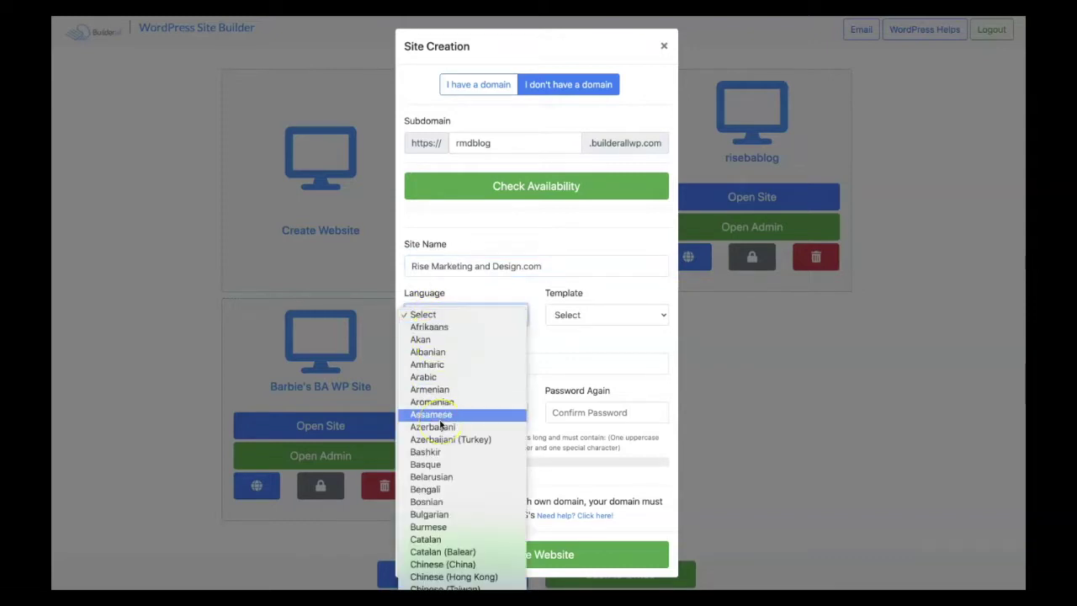
pyautogui.scroll(-3, 439, 426)
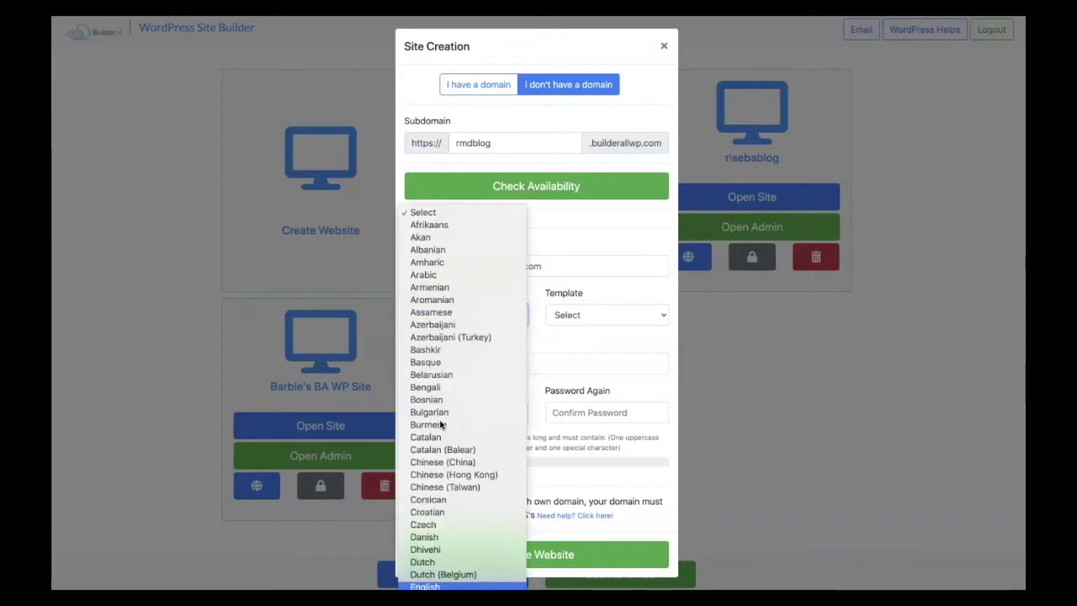
pyautogui.click(431, 587)
pyautogui.click(585, 314)
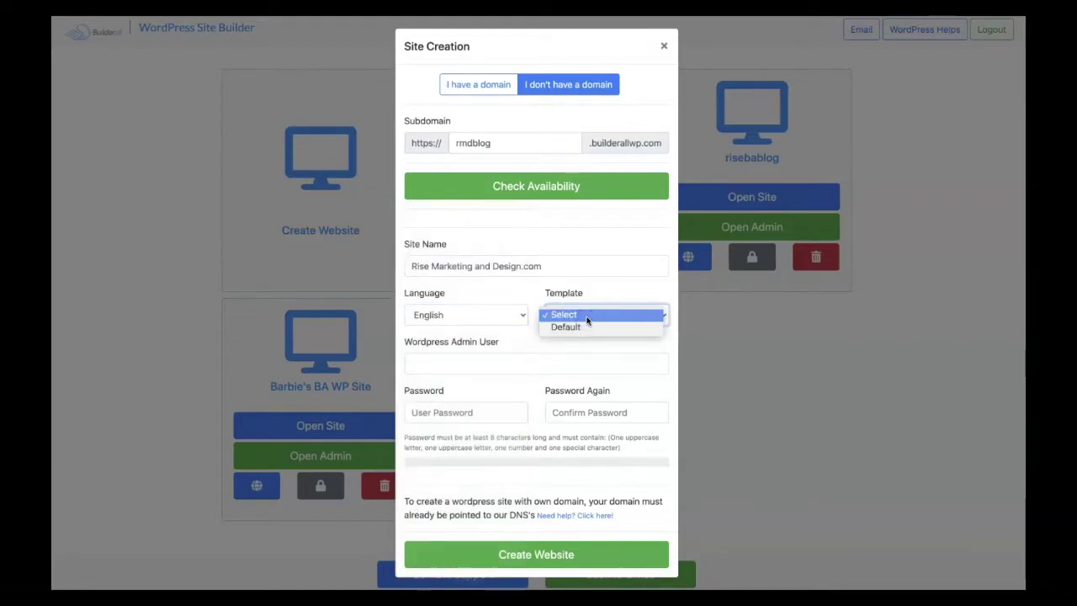
pyautogui.click(577, 327)
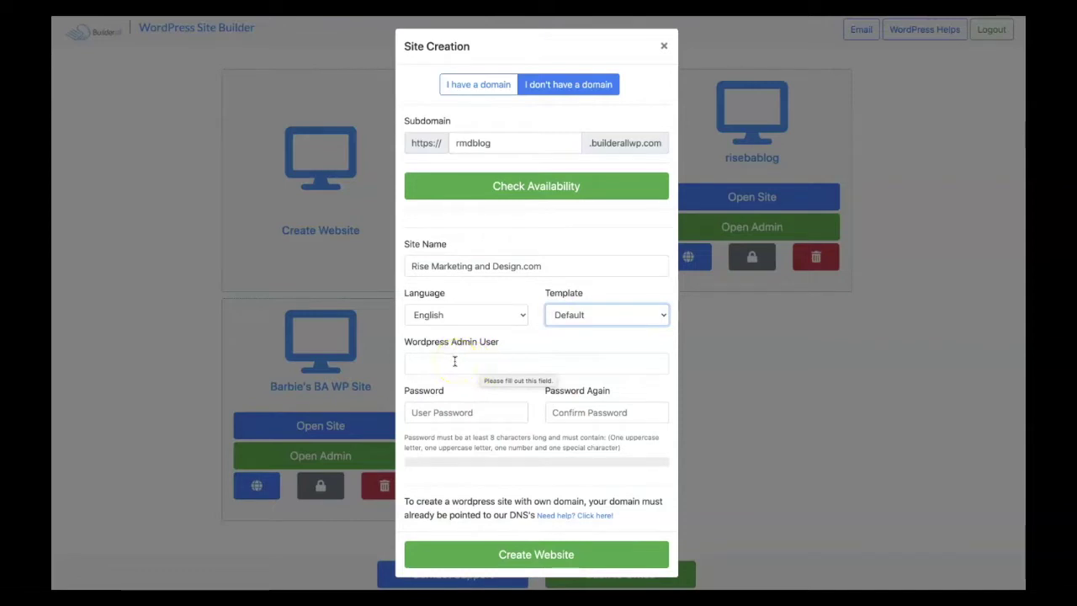
# Set the WordPress admin user to risemarketing, enter and confirm the admin password, and create the website
pyautogui.click(455, 361)
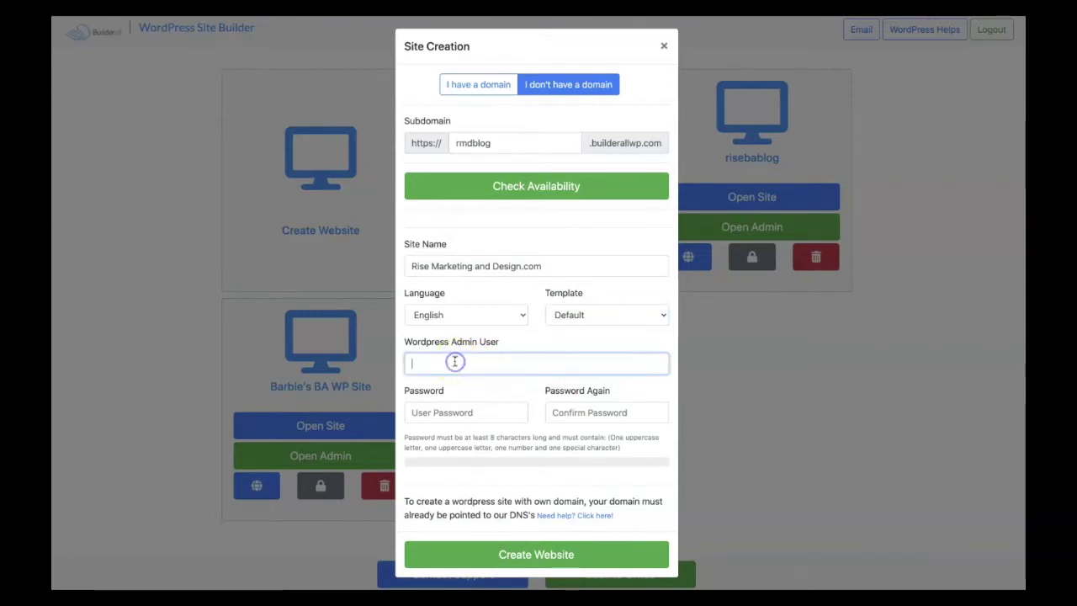
pyautogui.write('risemarketing')
pyautogui.click(475, 412)
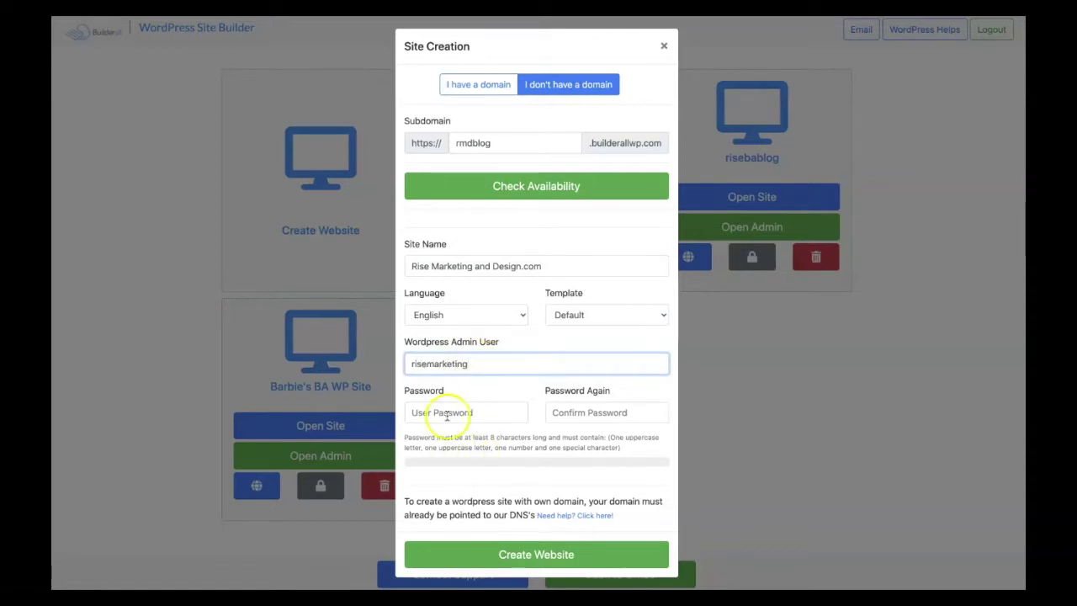
pyautogui.click(457, 413)
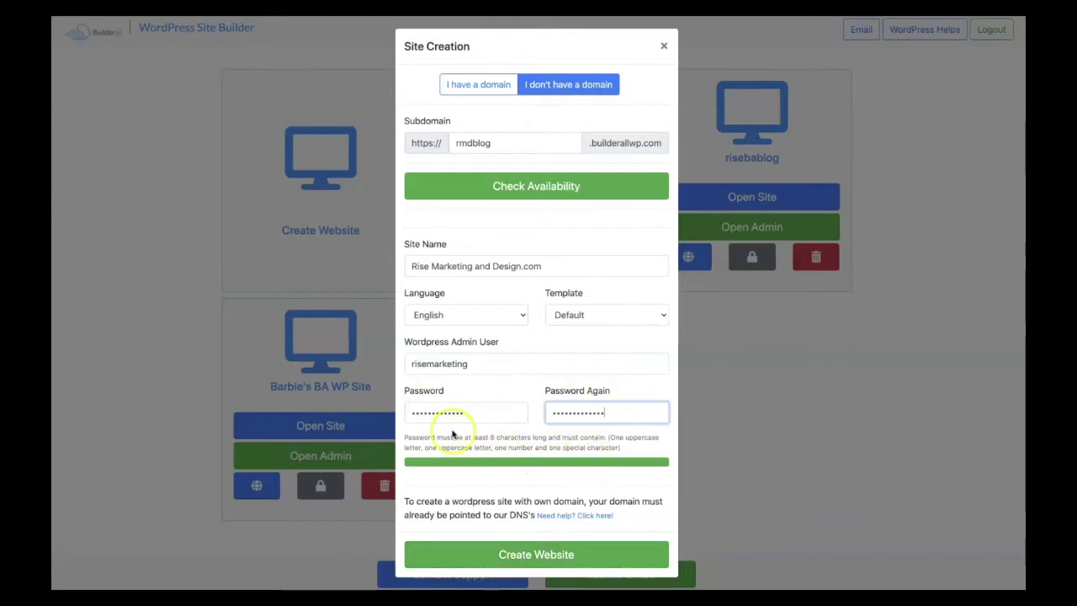
pyautogui.click(530, 558)
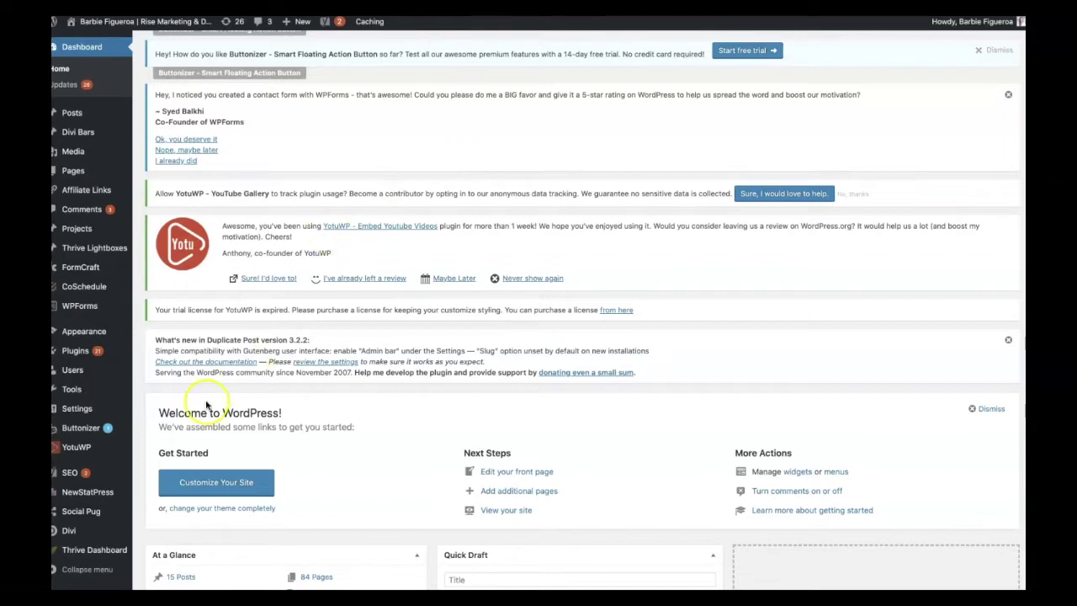
# Open the export tool on the existing WordPress blog's dashboard and choose to export only the posts
pyautogui.moveTo(83, 368)
pyautogui.moveTo(81, 395)
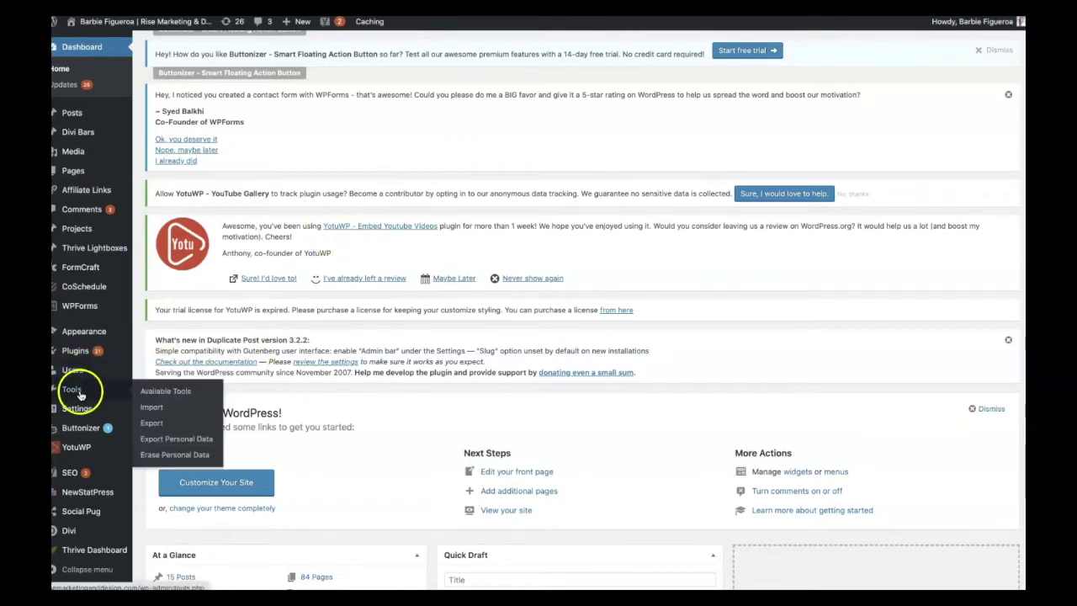
pyautogui.click(151, 425)
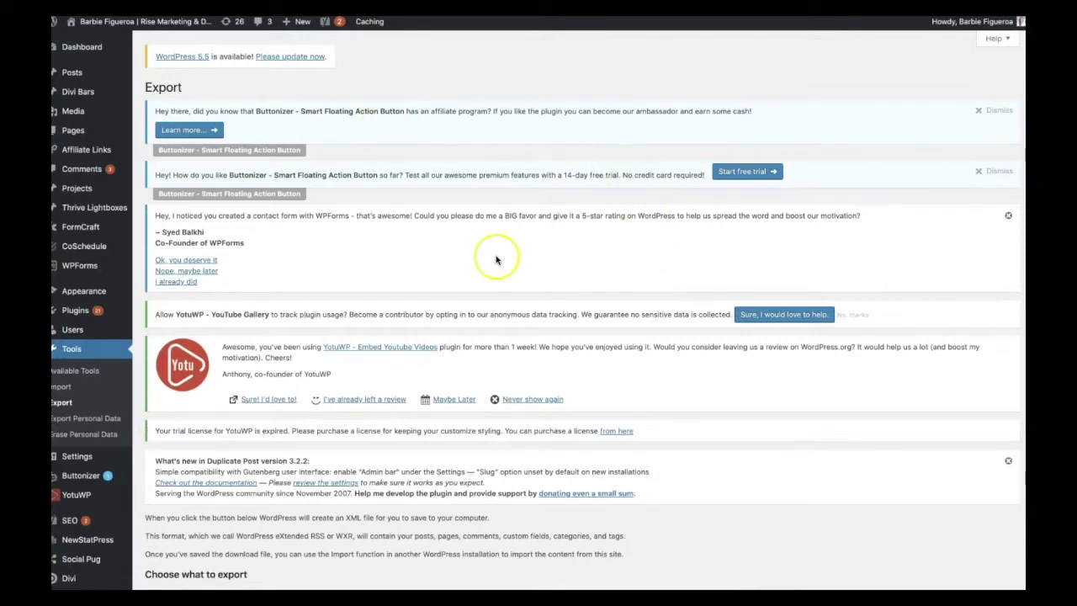
pyautogui.scroll(-10, 496, 259)
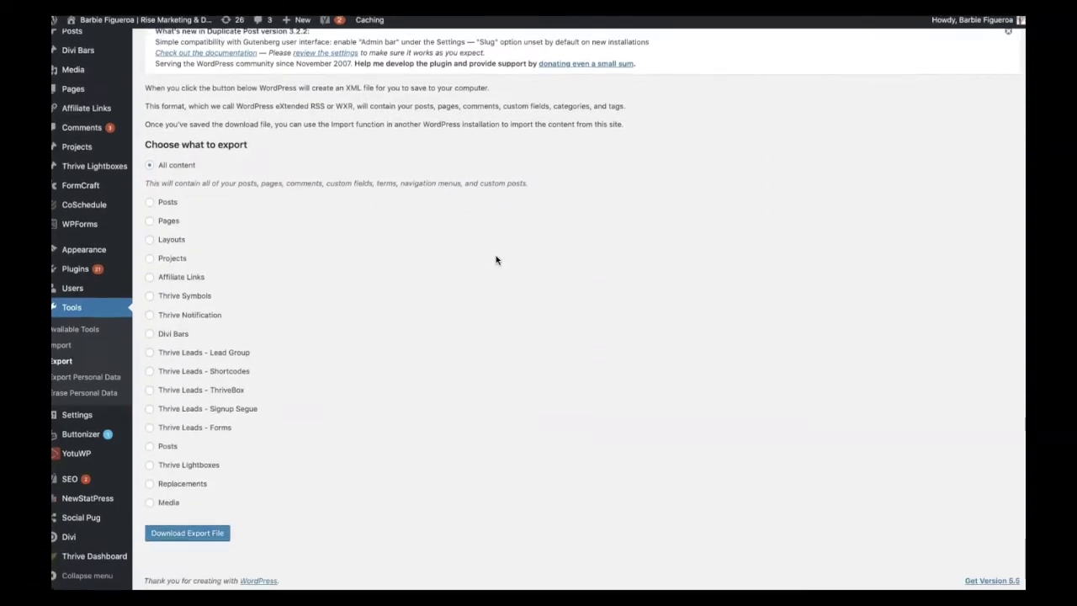
pyautogui.click(150, 206)
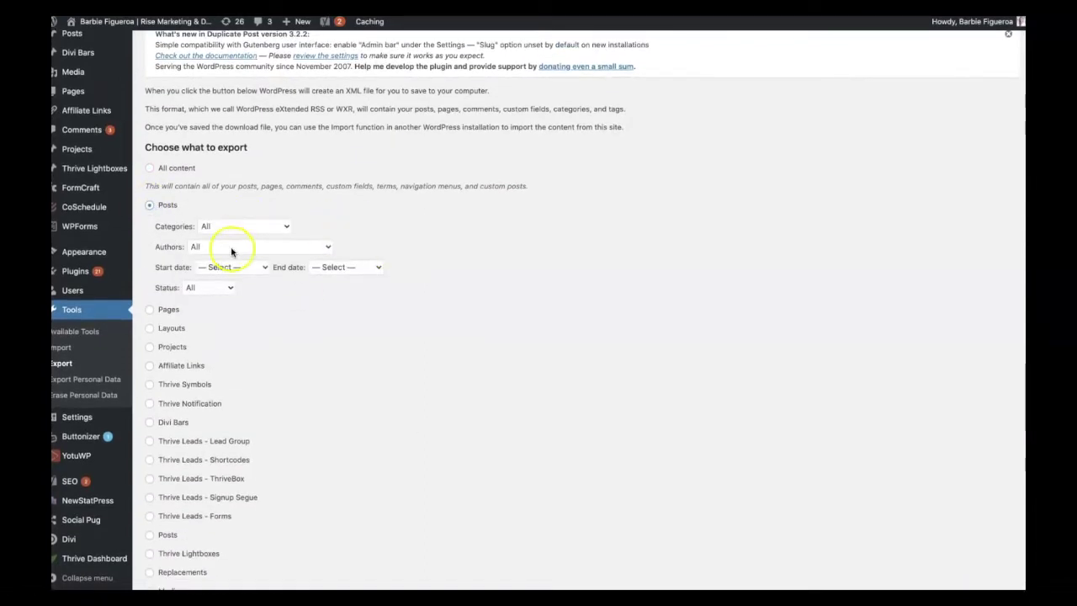
# Download the posts export file with all filters left at their defaults and save it as XML in Downloads
pyautogui.scroll(-1, 238, 260)
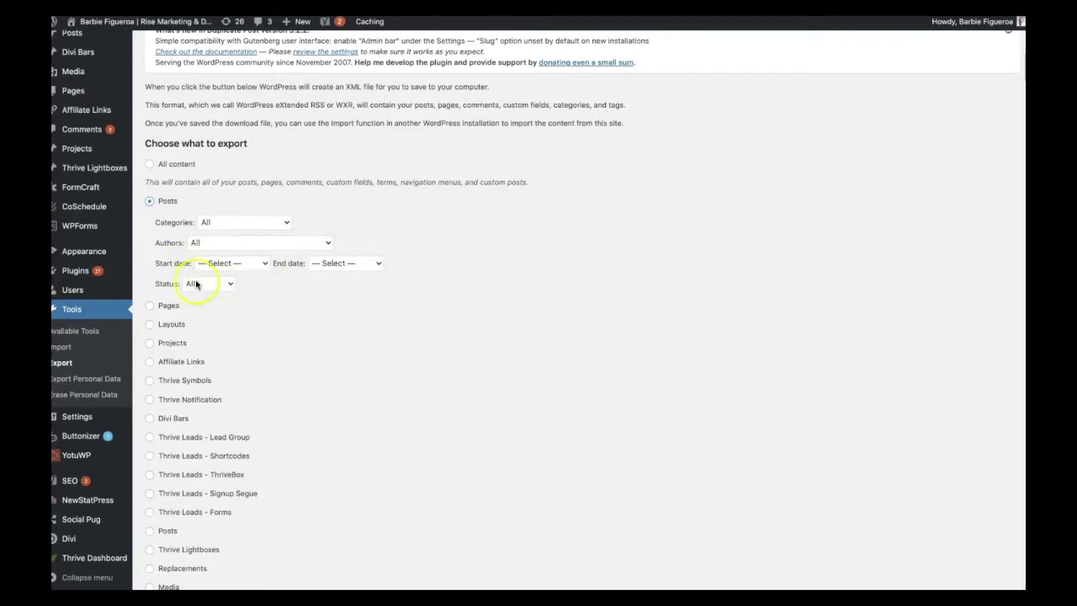
pyautogui.scroll(-2, 492, 308)
pyautogui.scroll(-1, 505, 308)
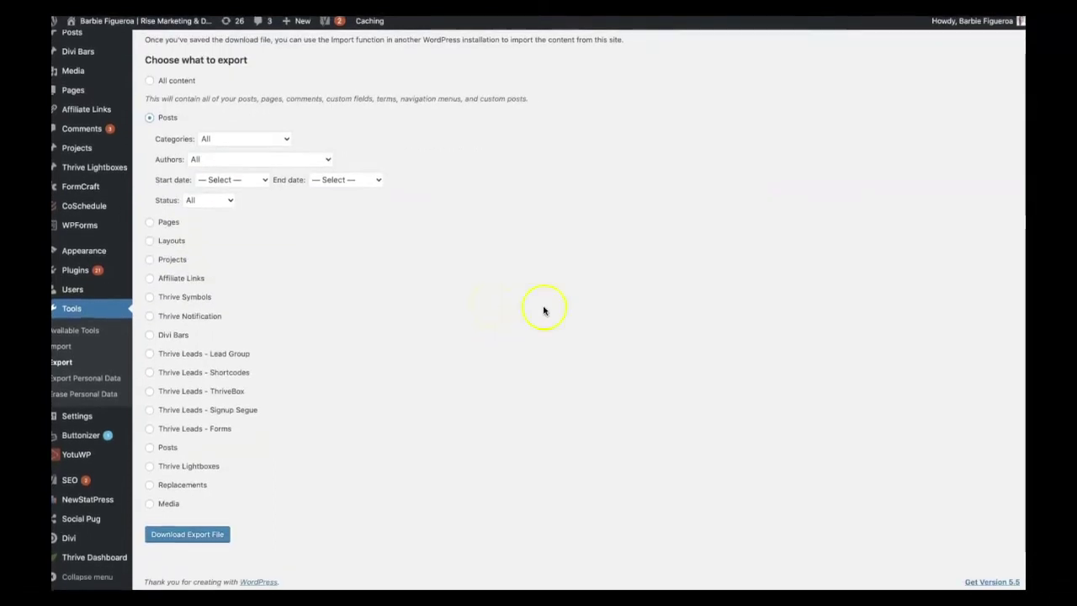
pyautogui.click(178, 536)
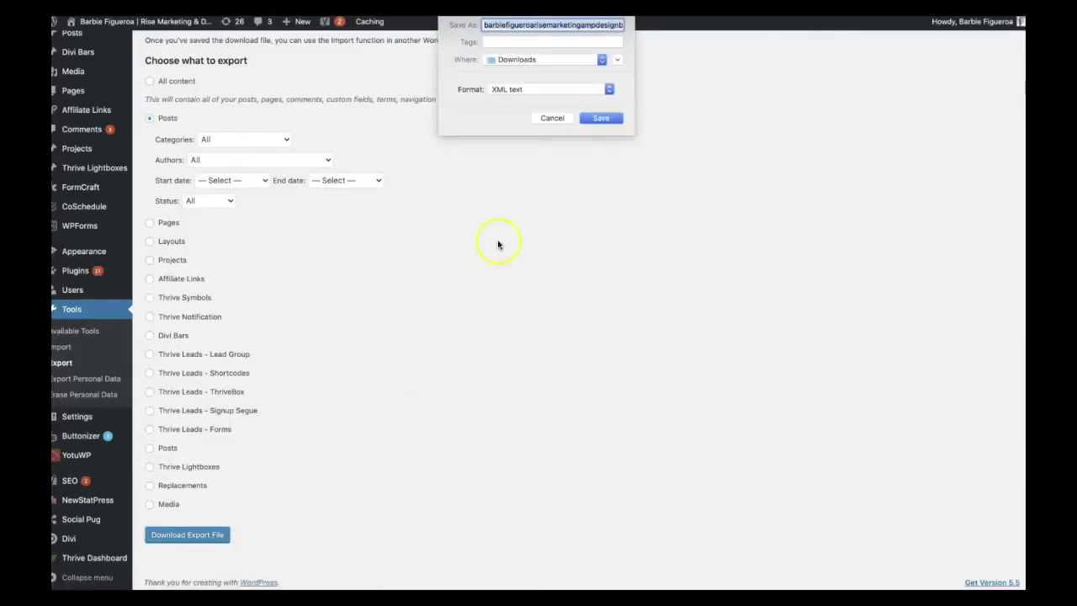
pyautogui.click(602, 119)
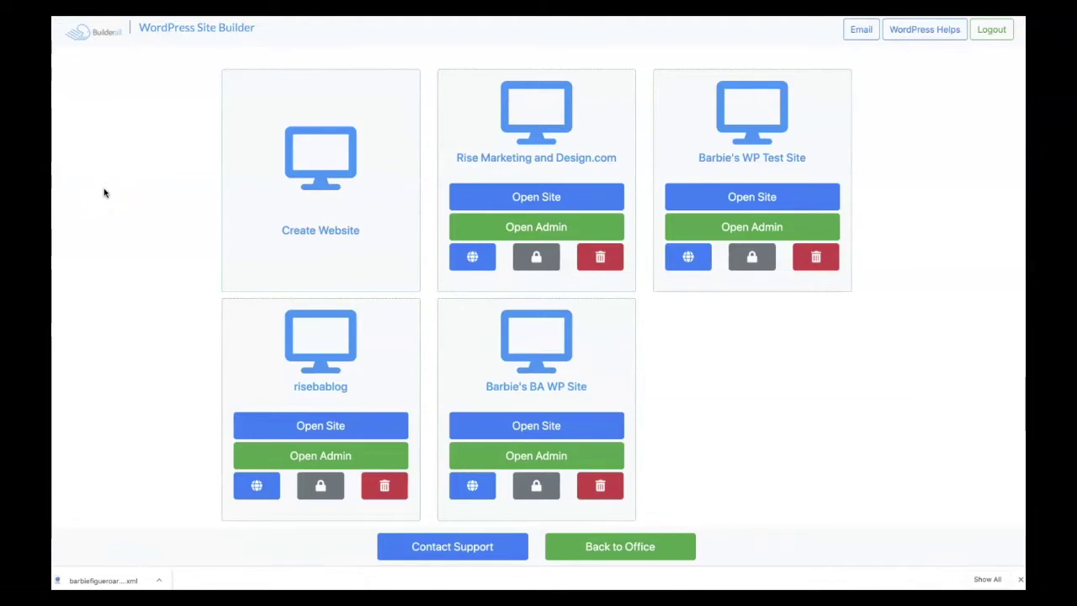
# Open the Rise Marketing and Design.com site's admin, log in as risemarketing with the account password, and save the login in the browser
pyautogui.click(541, 228)
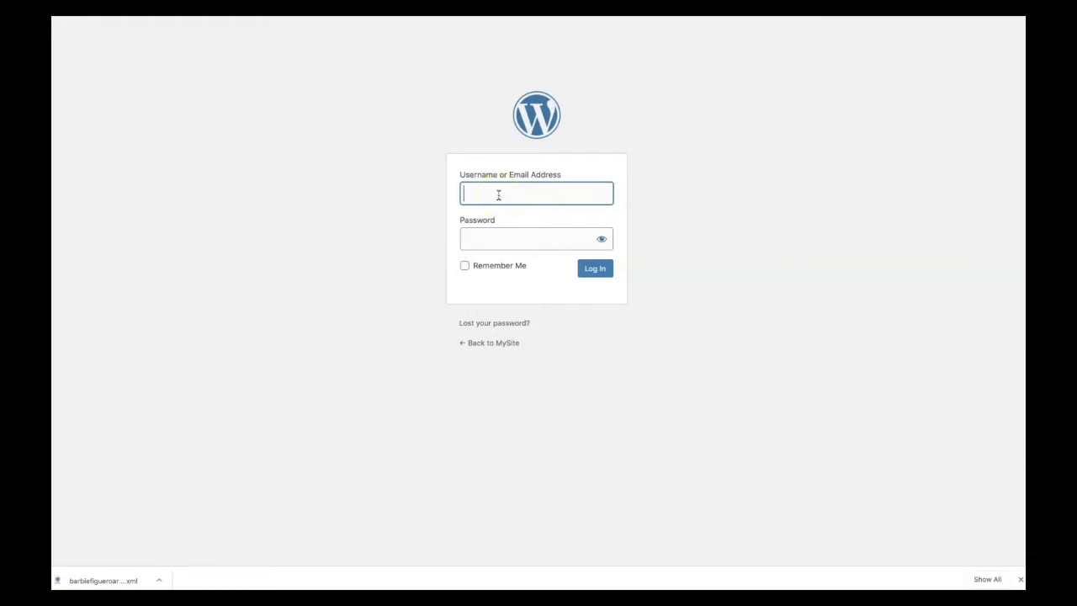
pyautogui.write('risemarketing')
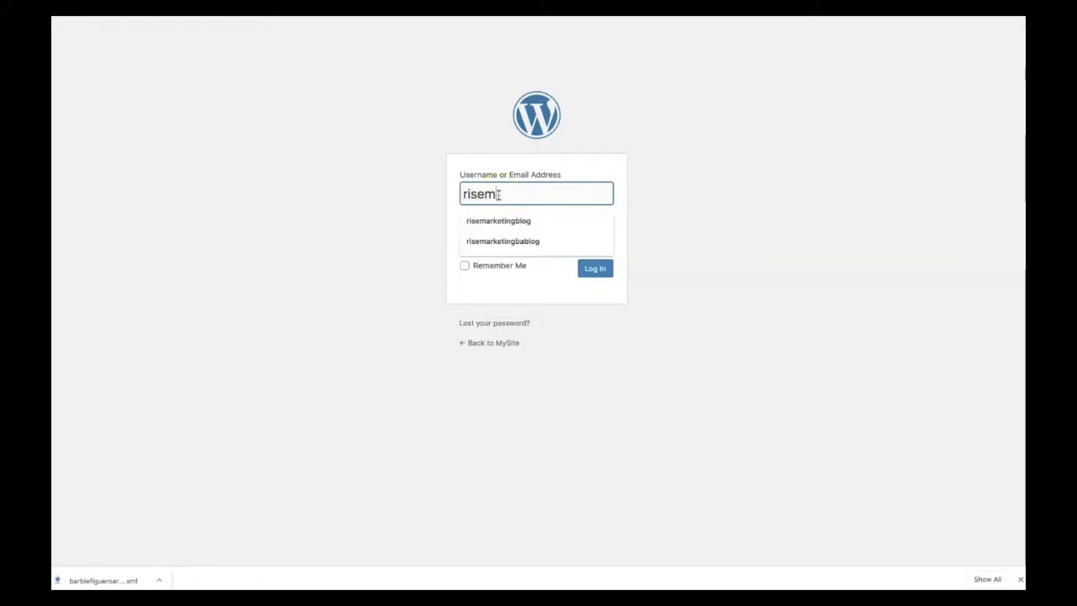
pyautogui.press('Tab')
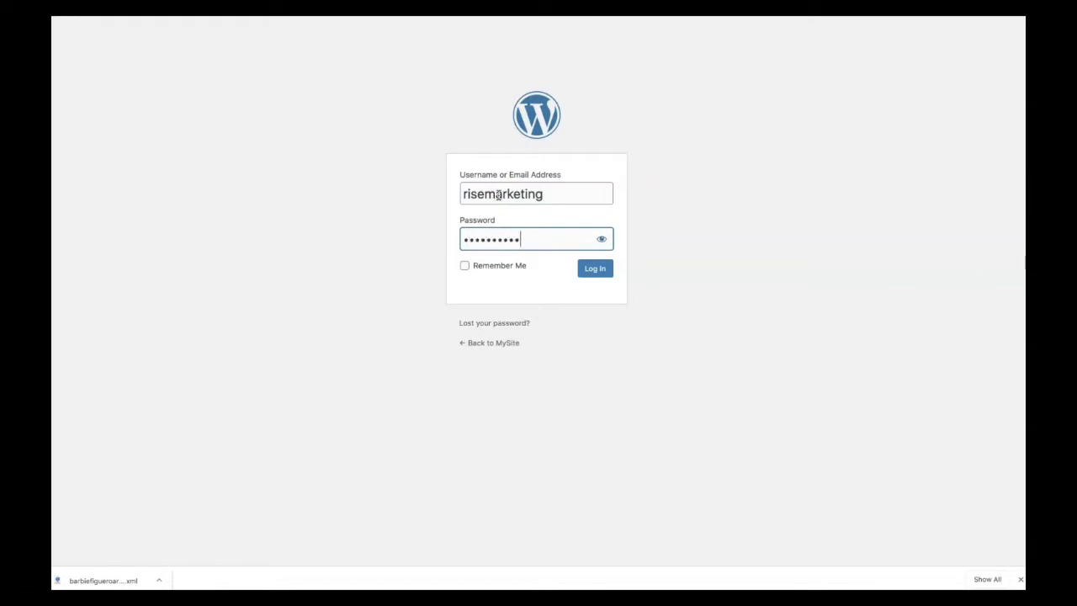
pyautogui.click(591, 269)
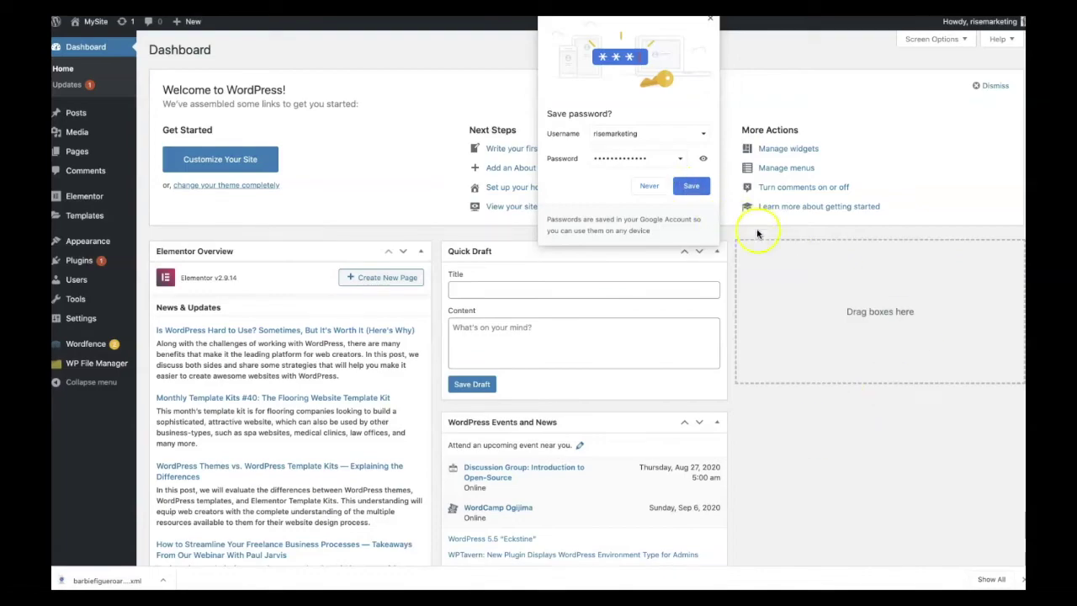
pyautogui.click(692, 187)
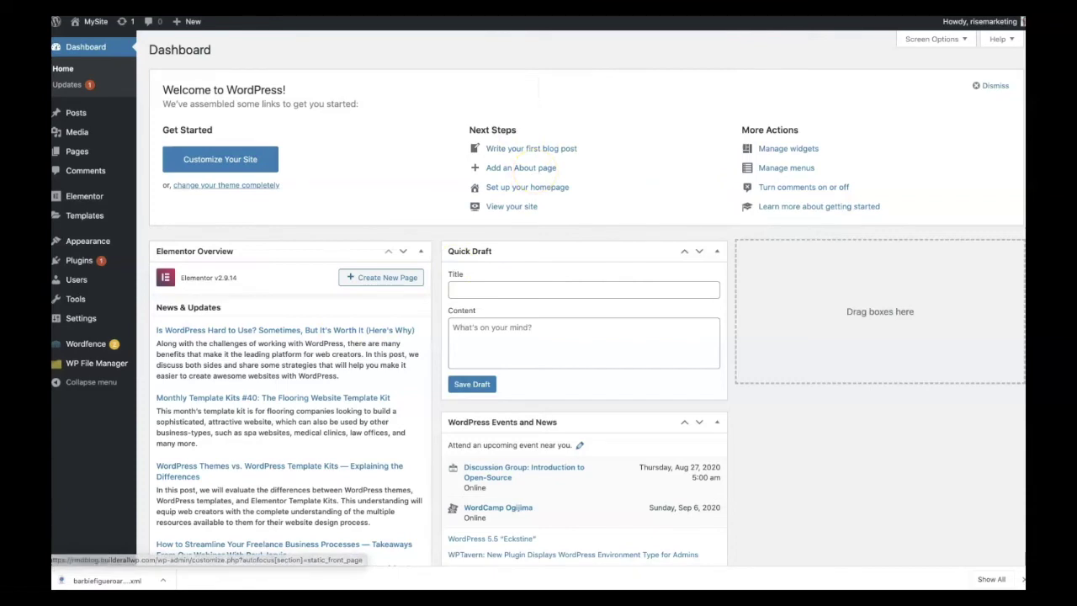
# Install the WordPress importer on the new site and run it
pyautogui.moveTo(80, 301)
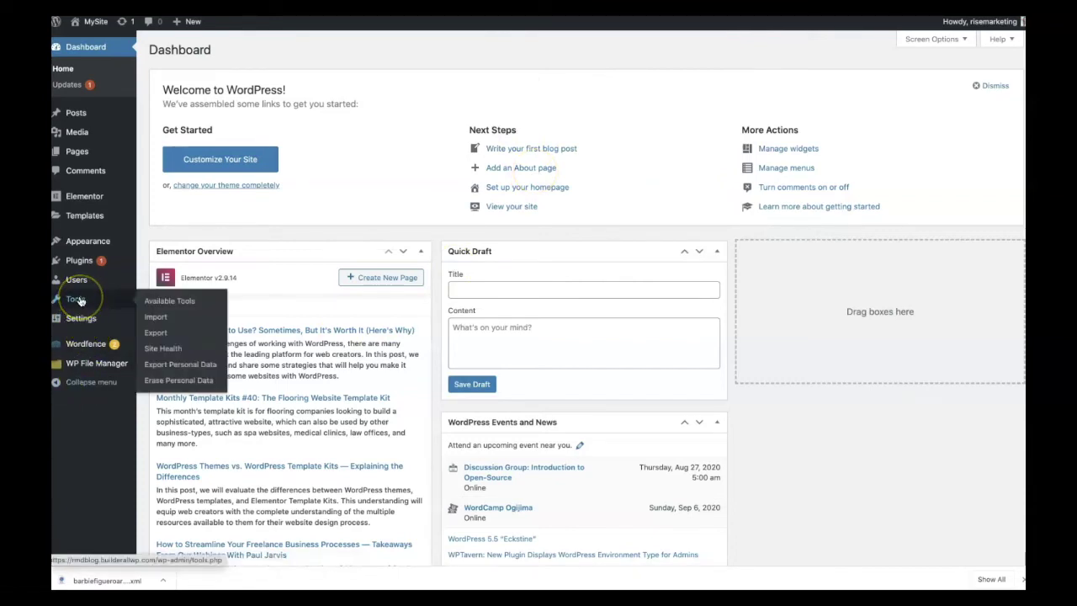
pyautogui.click(154, 318)
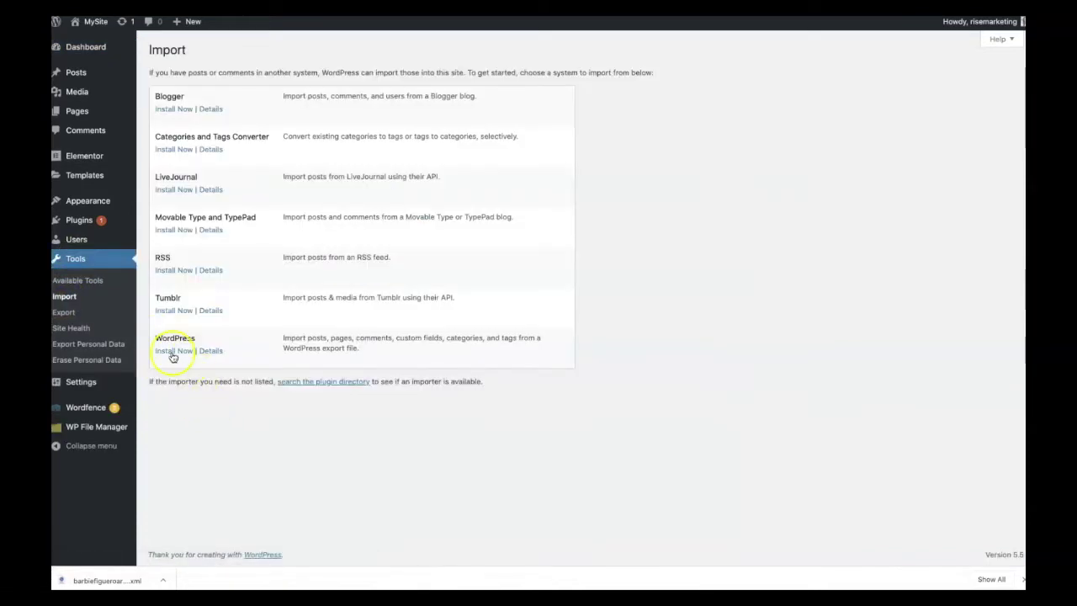
pyautogui.click(173, 352)
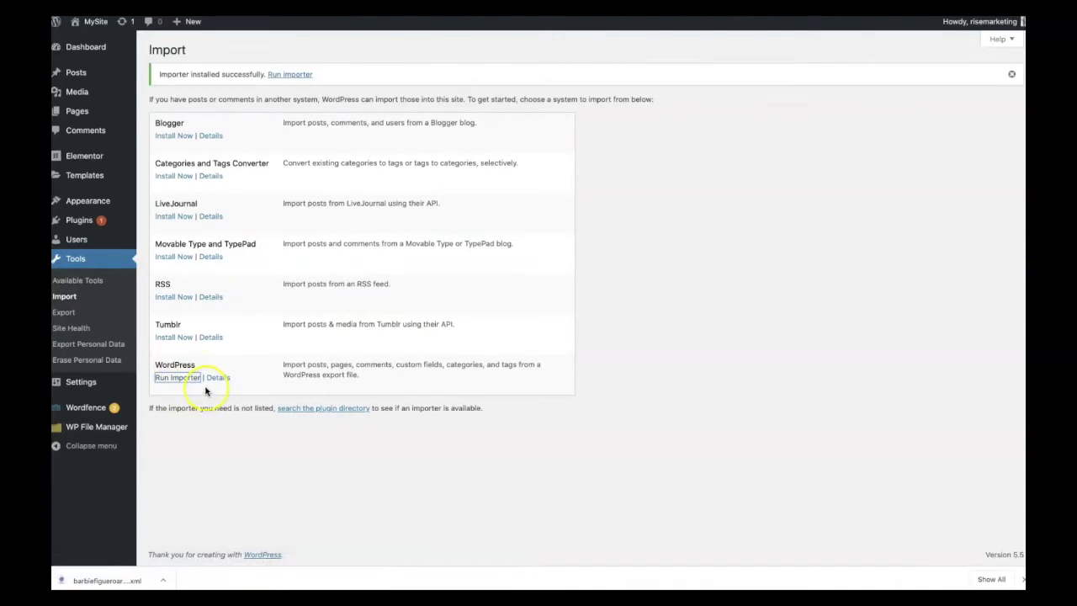
pyautogui.click(290, 74)
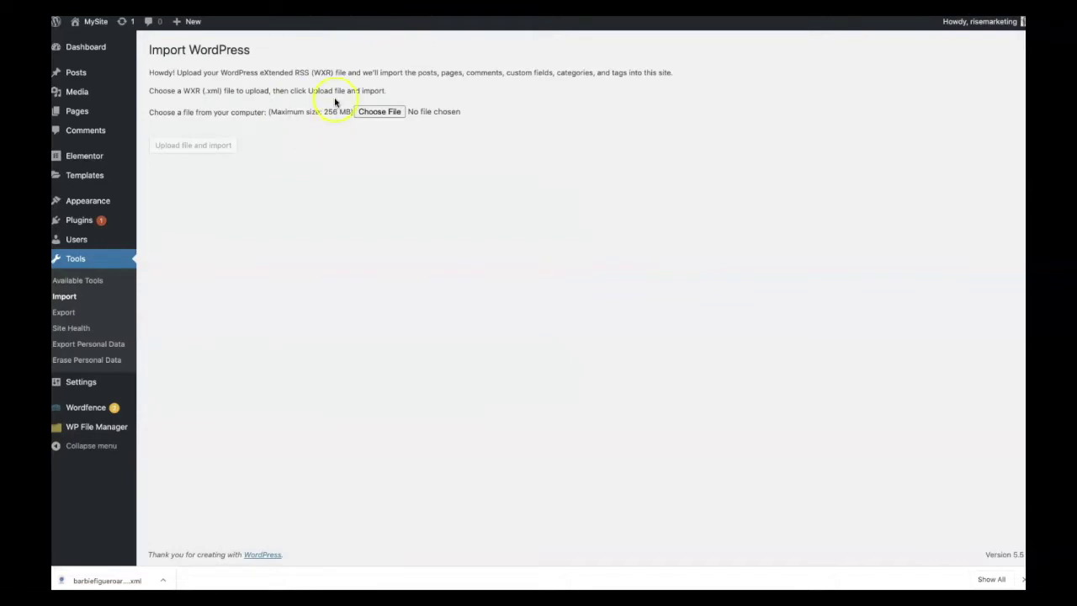
# Choose the exported posts XML file and upload it for import
pyautogui.click(378, 117)
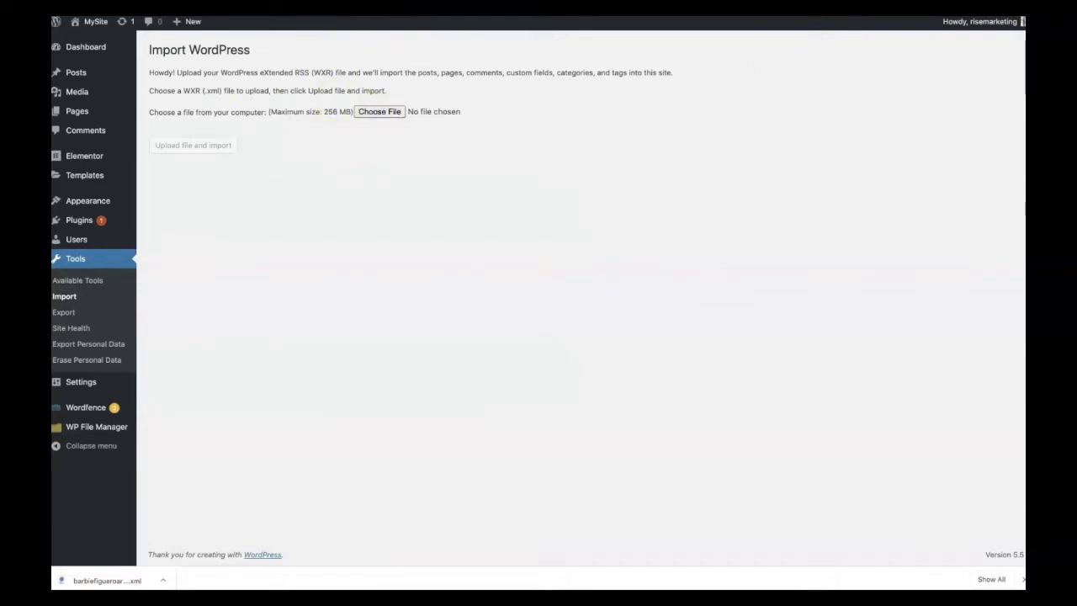
pyautogui.moveTo(1018, 208); pyautogui.dragTo(367, 113)
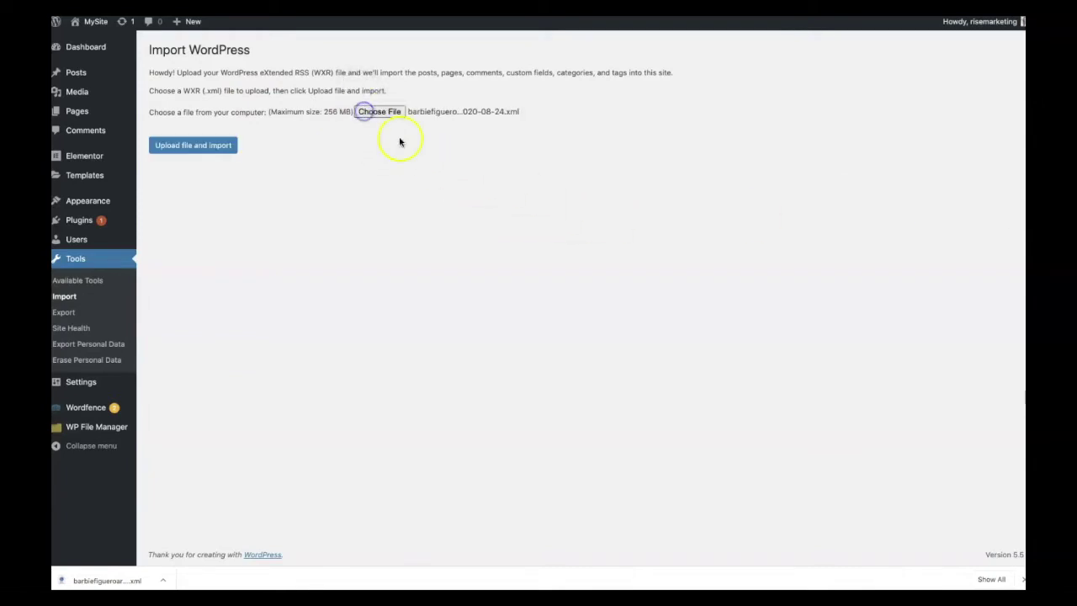
pyautogui.click(201, 147)
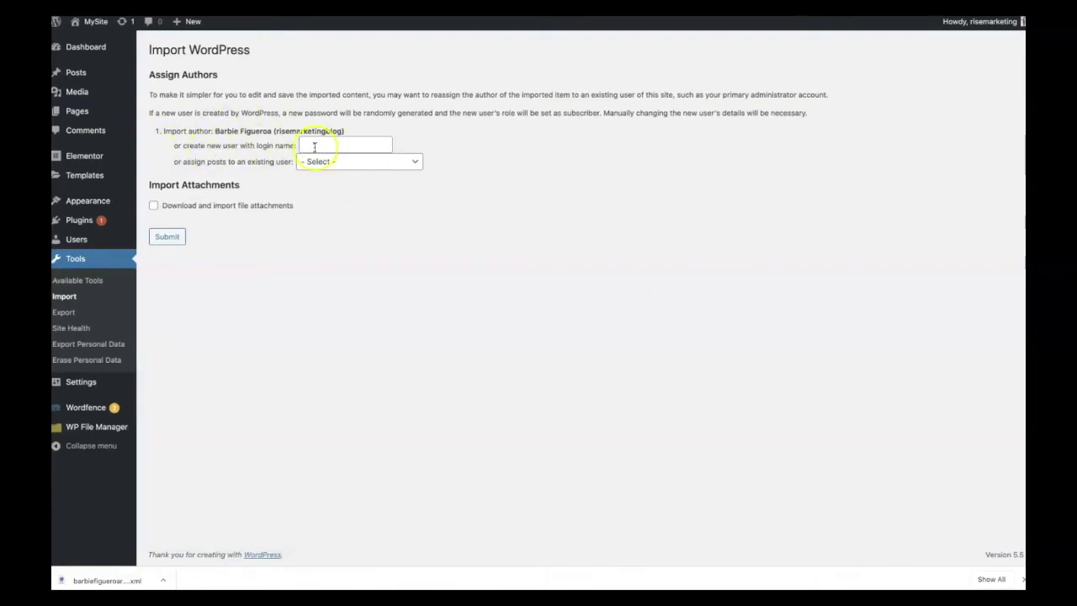
# Assign the imported posts to the existing user risemarketing, include downloading file attachments, and submit the import
pyautogui.click(348, 169)
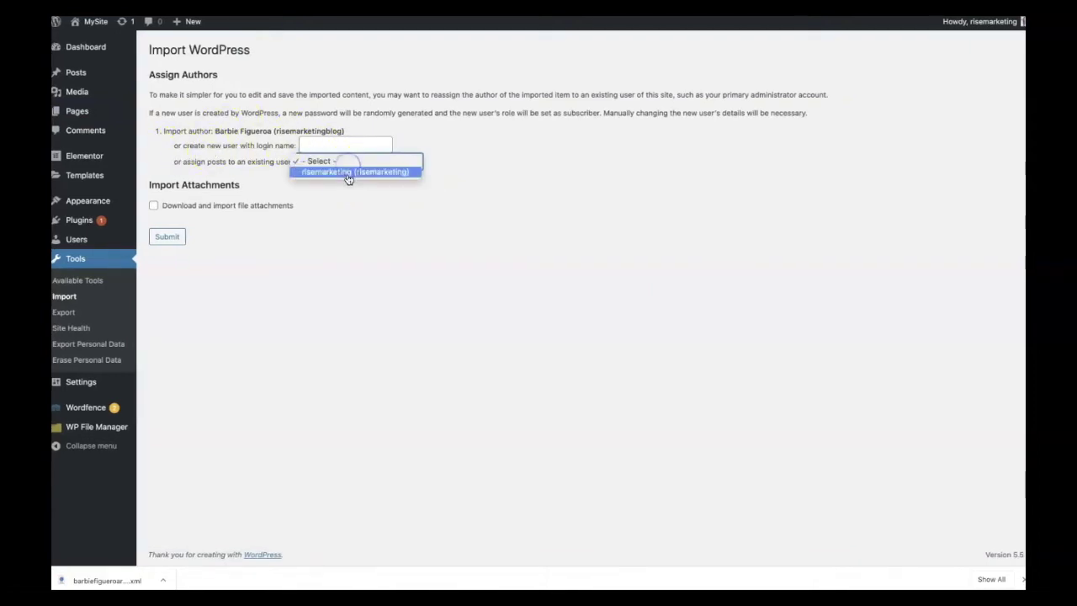
pyautogui.click(348, 175)
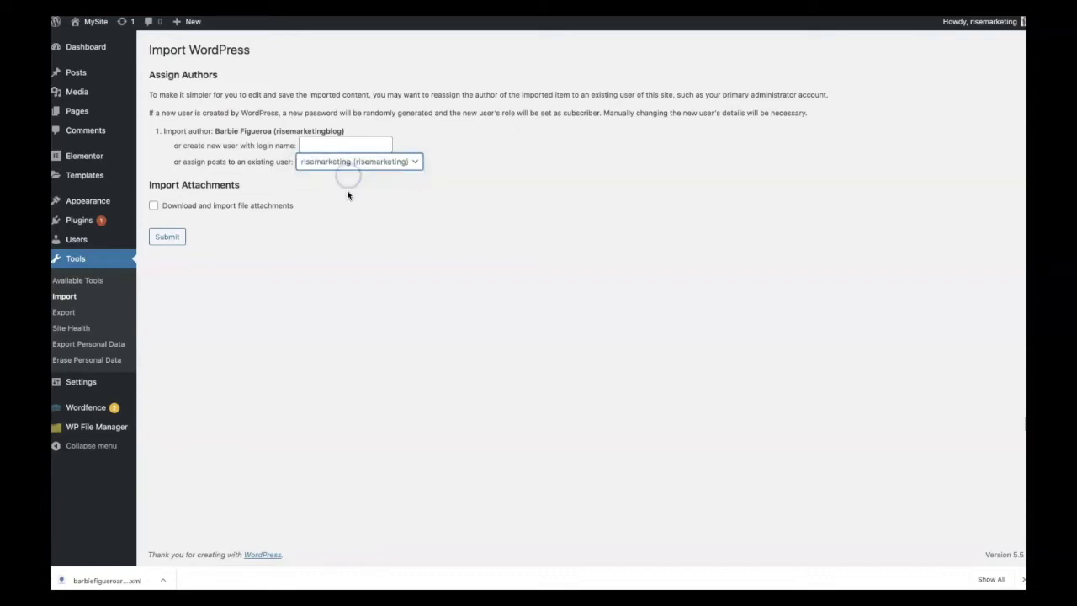
pyautogui.click(153, 205)
pyautogui.click(164, 240)
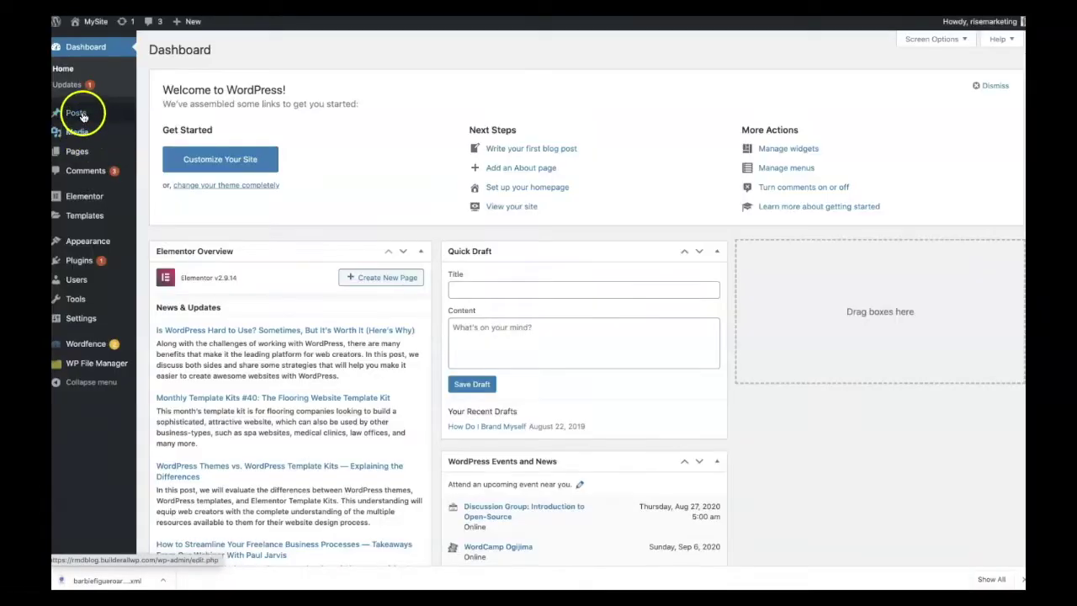
# Check the imported posts in the All Posts list and on the live site's front page
pyautogui.click(74, 112)
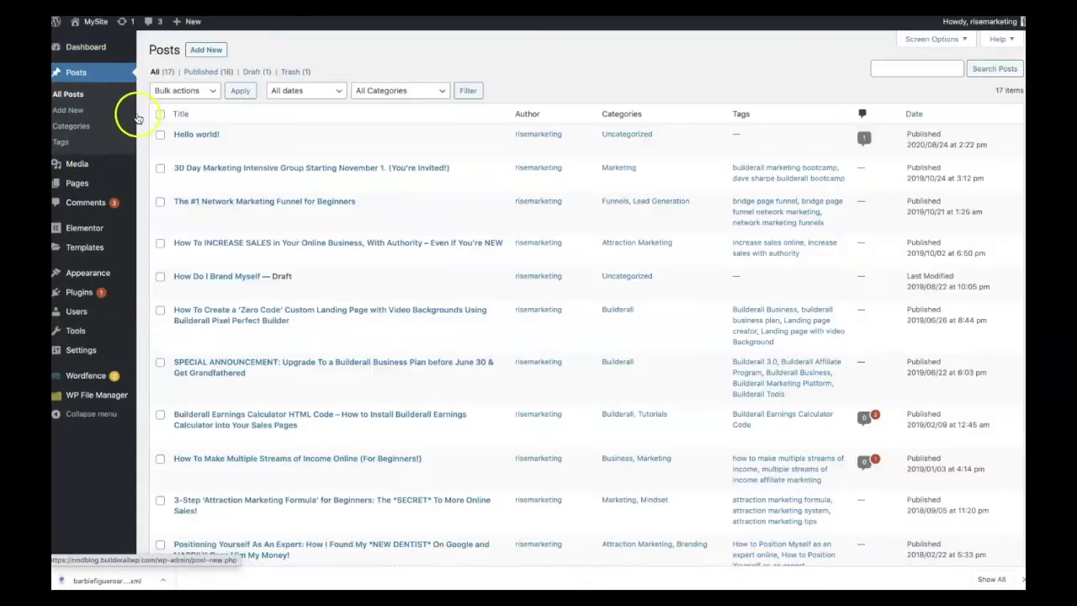
pyautogui.scroll(-5, 403, 211)
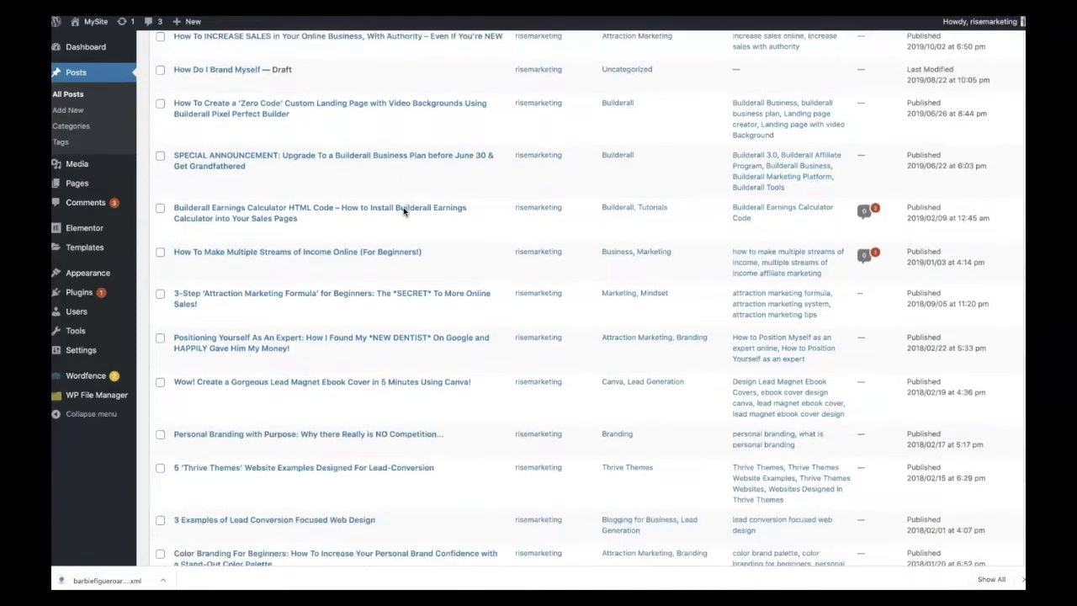
pyautogui.scroll(5, 403, 212)
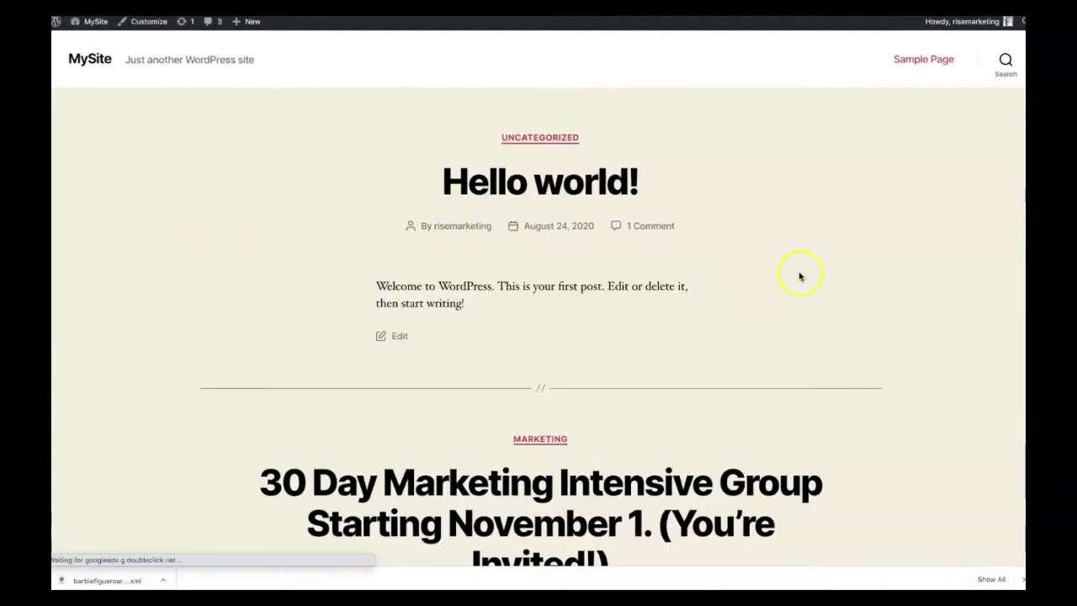
pyautogui.scroll(-4, 800, 276)
pyautogui.scroll(-20, 799, 276)
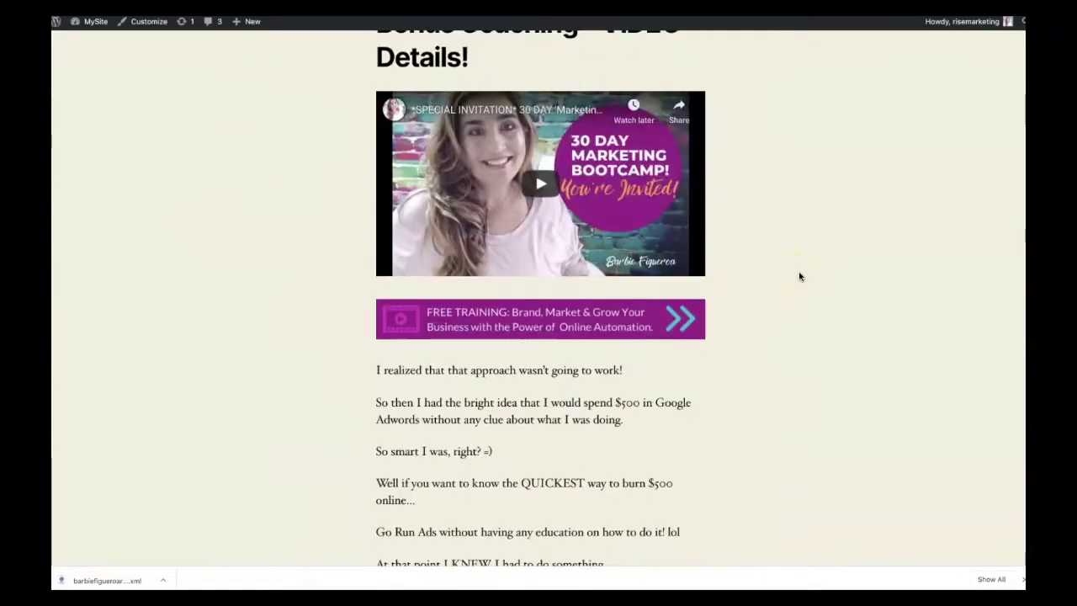
pyautogui.scroll(20, 799, 276)
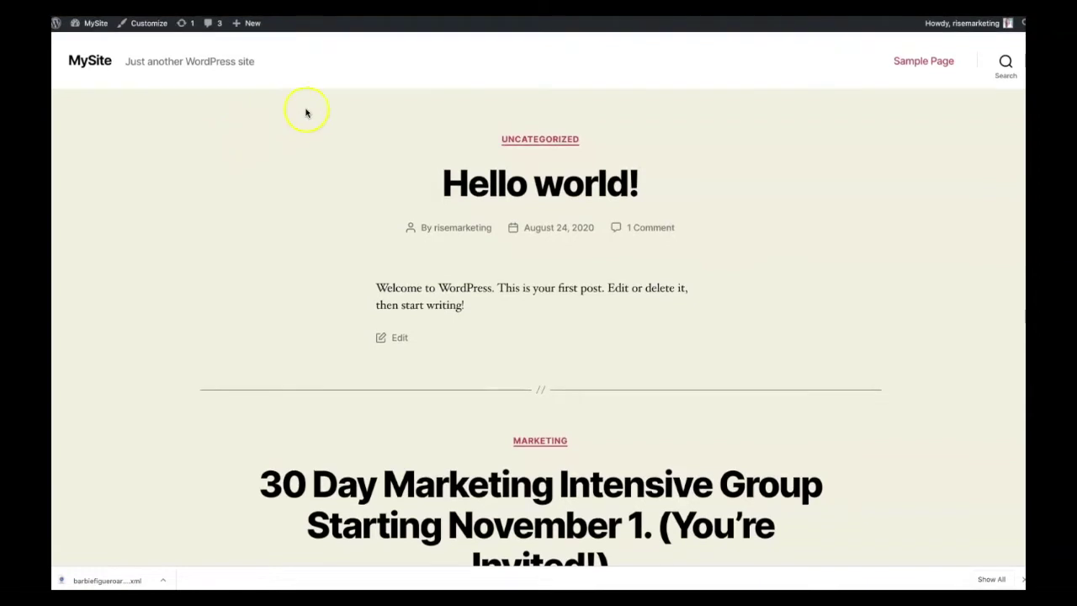
pyautogui.scroll(-1, 541, 127)
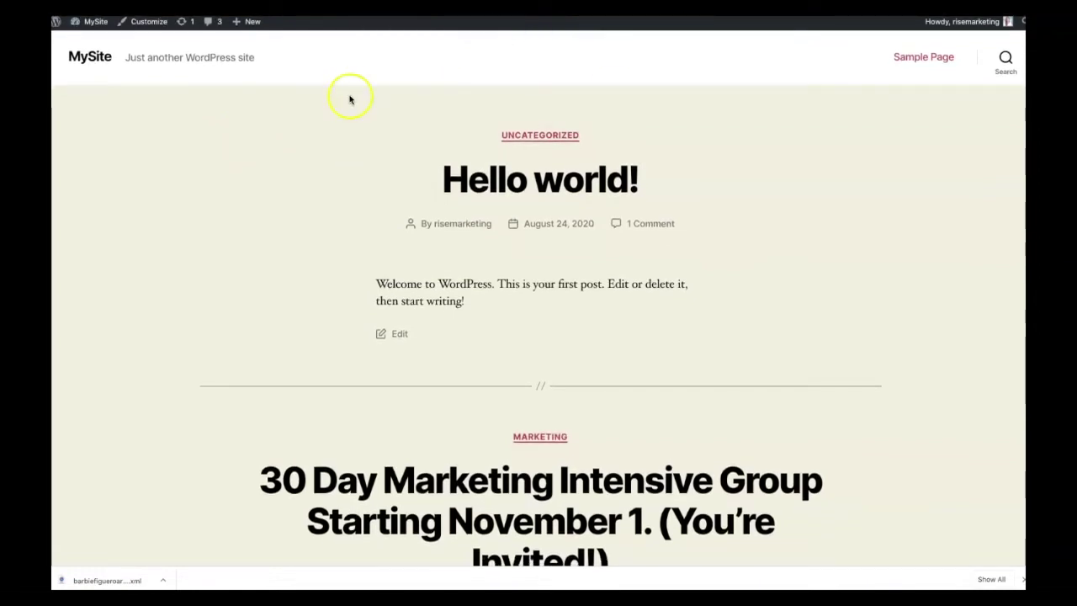
pyautogui.scroll(-1, 349, 98)
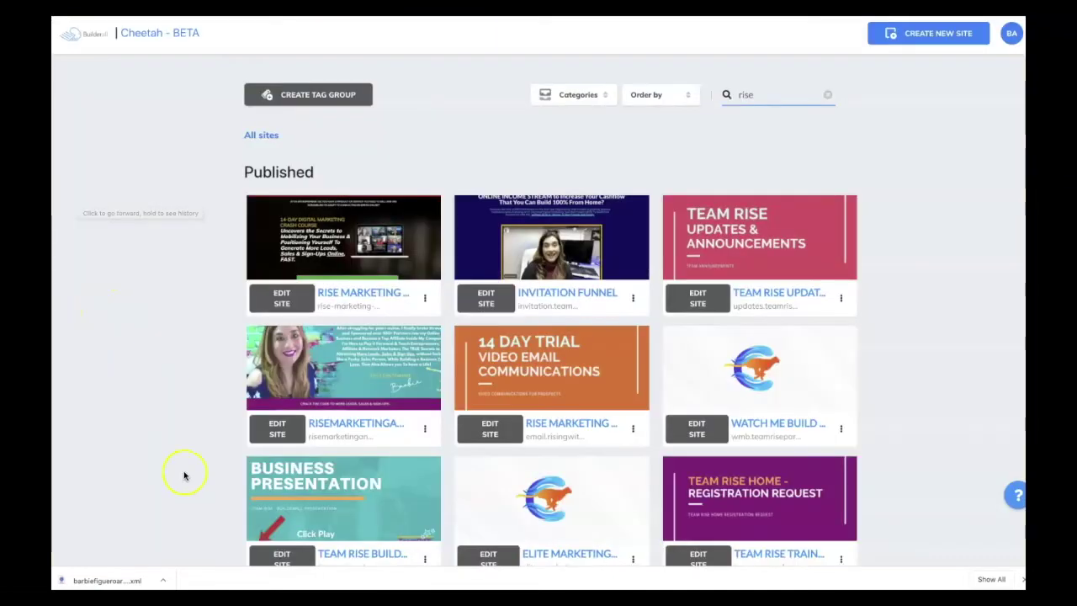
# Switch to the Builderall Cheetah site list and open the RMD-MenuHeader header of RiseMarketingandDesign.com for editing
pyautogui.click(281, 430)
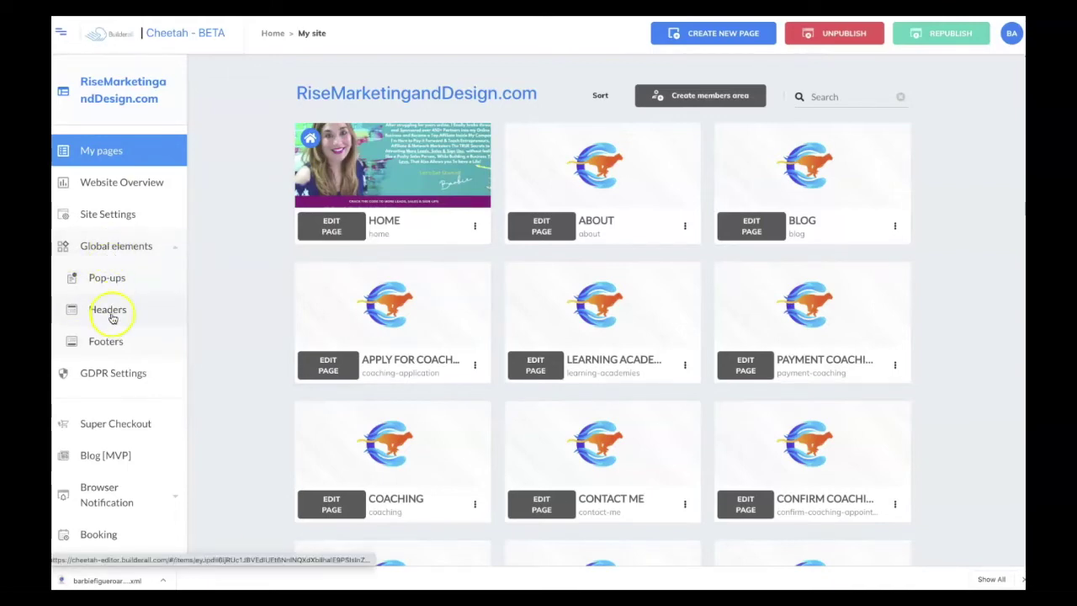
pyautogui.click(111, 318)
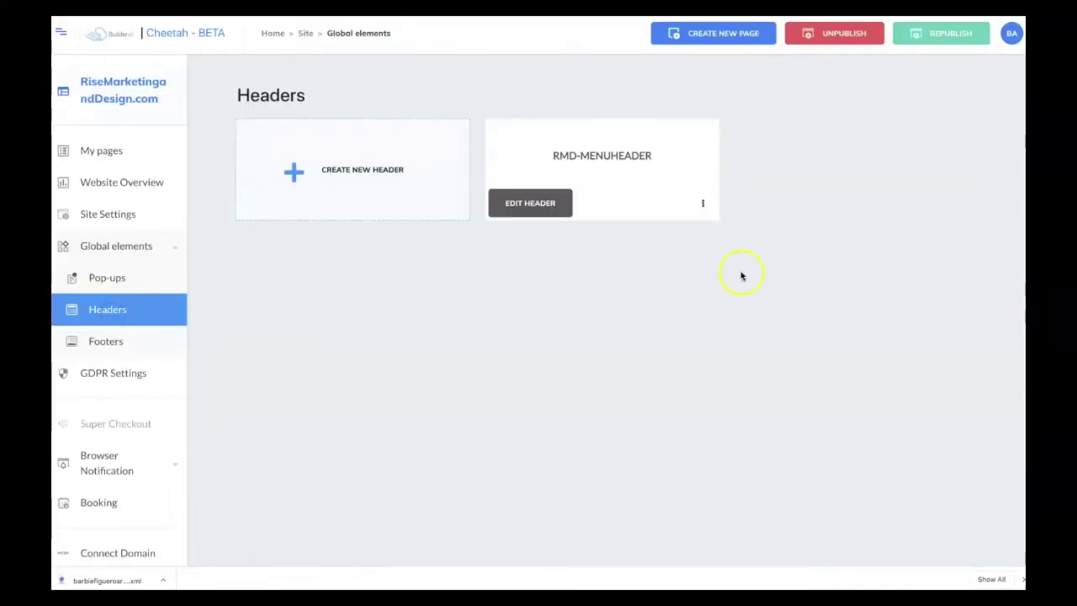
pyautogui.click(533, 207)
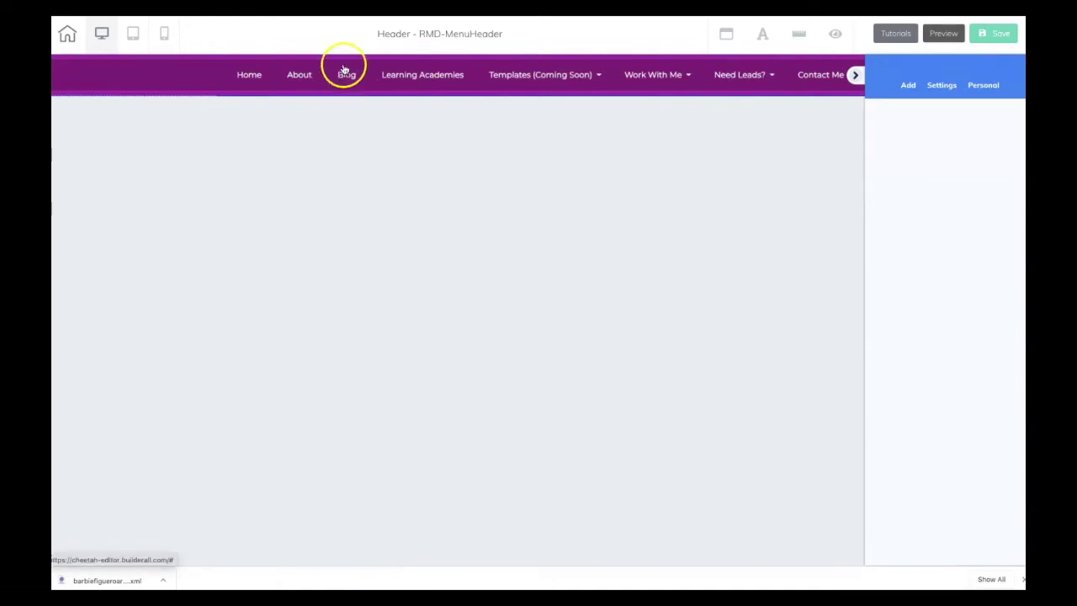
# Add an item labelled WP Blog to the header's menu
pyautogui.click(196, 77)
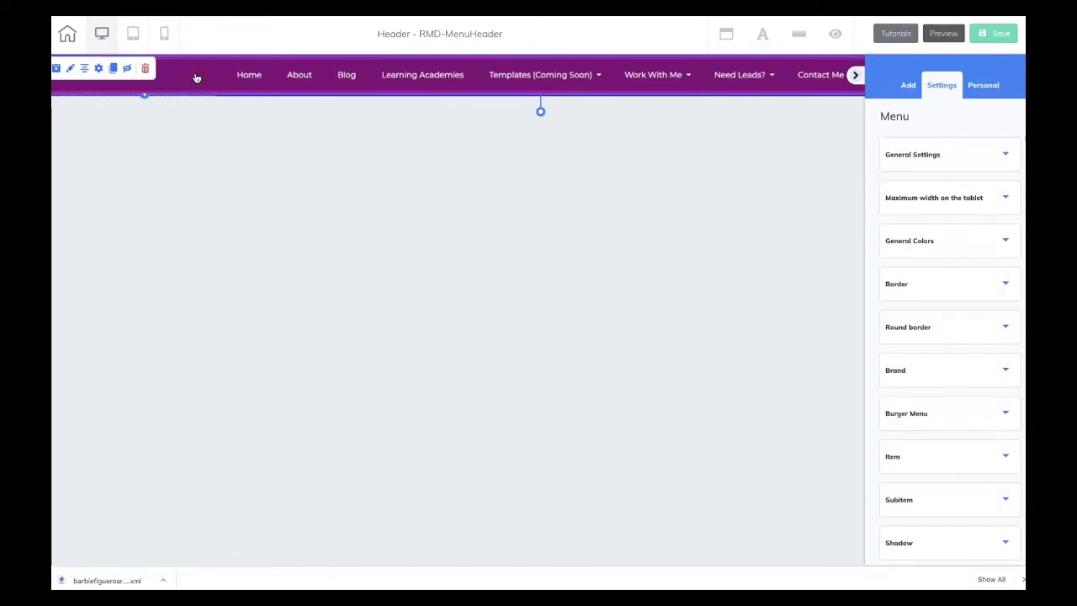
pyautogui.click(99, 71)
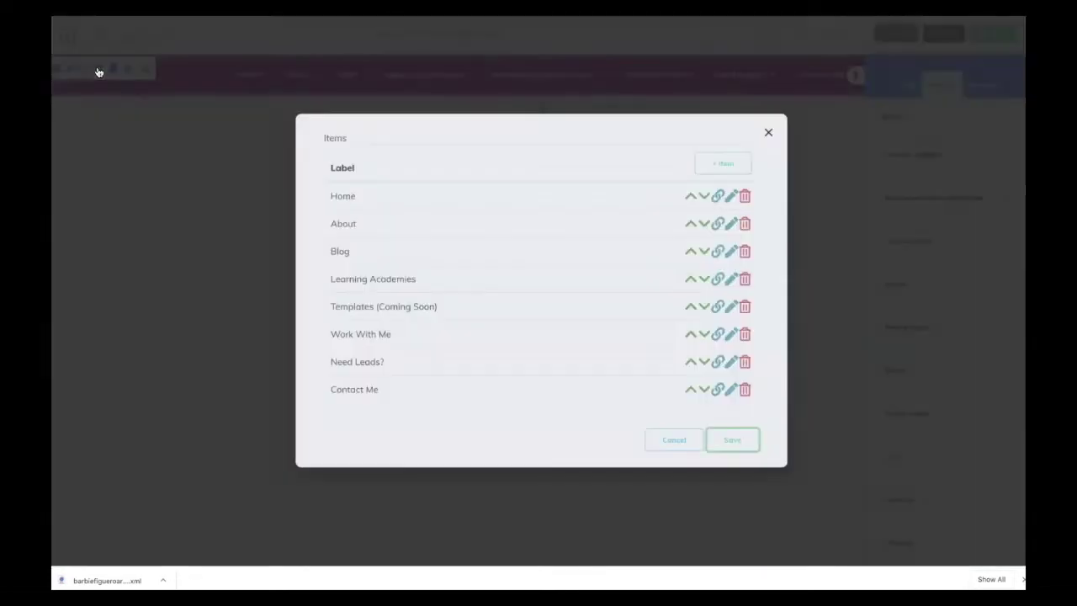
pyautogui.click(260, 84)
pyautogui.click(730, 166)
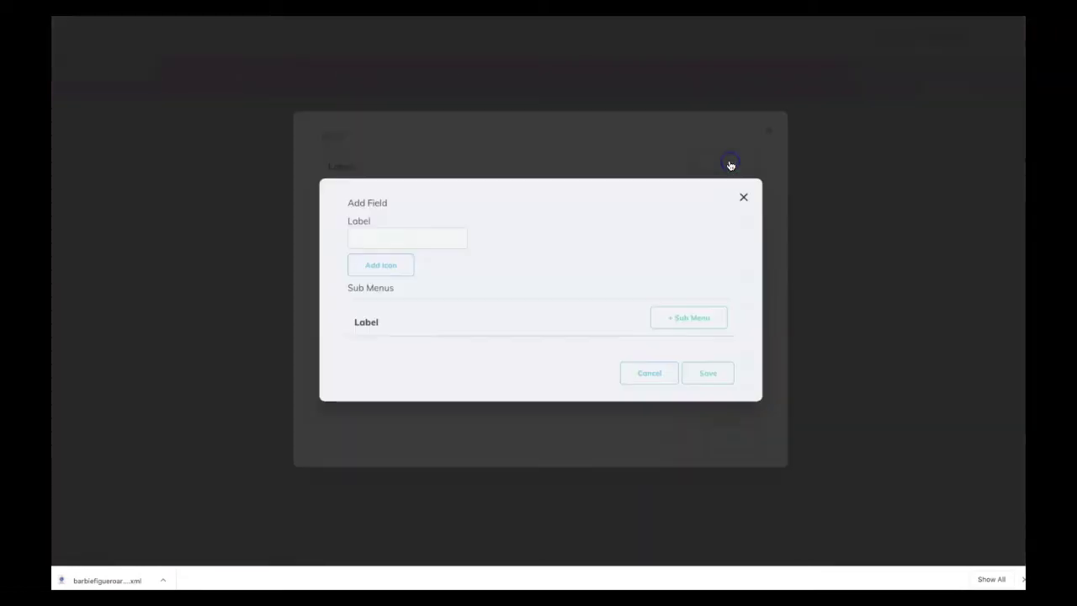
pyautogui.click(443, 242)
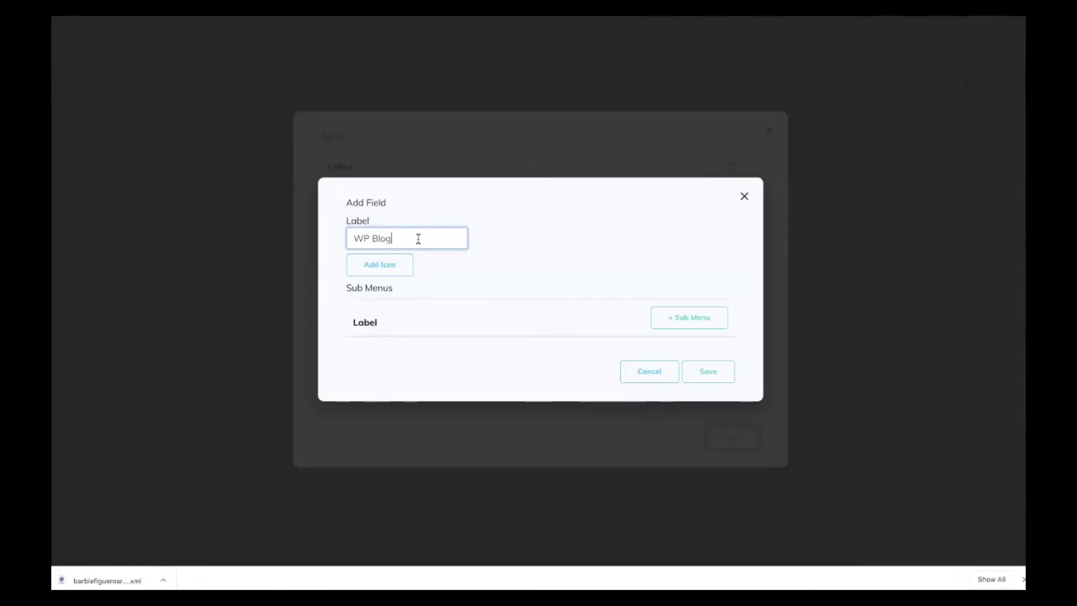
pyautogui.click(711, 377)
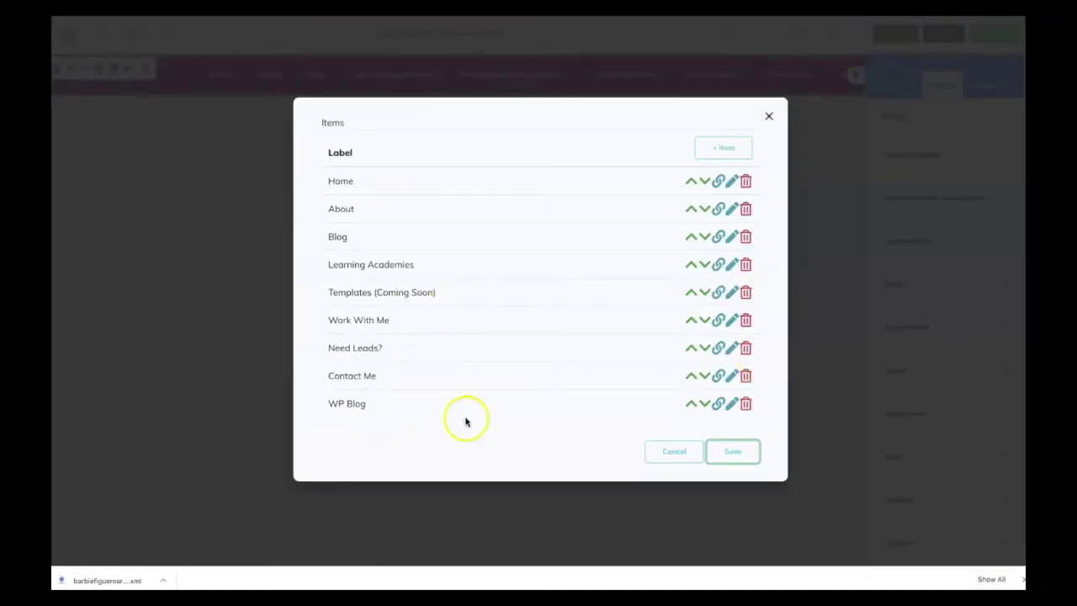
pyautogui.click(717, 405)
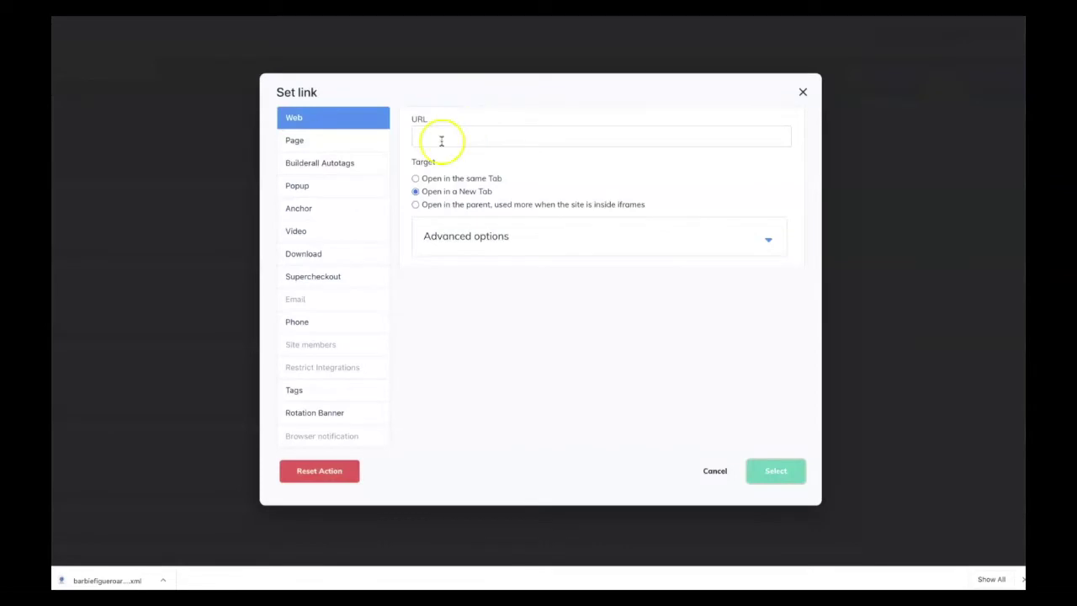
pyautogui.click(464, 135)
pyautogui.write('https://rmdblog.builderallwp.com/')
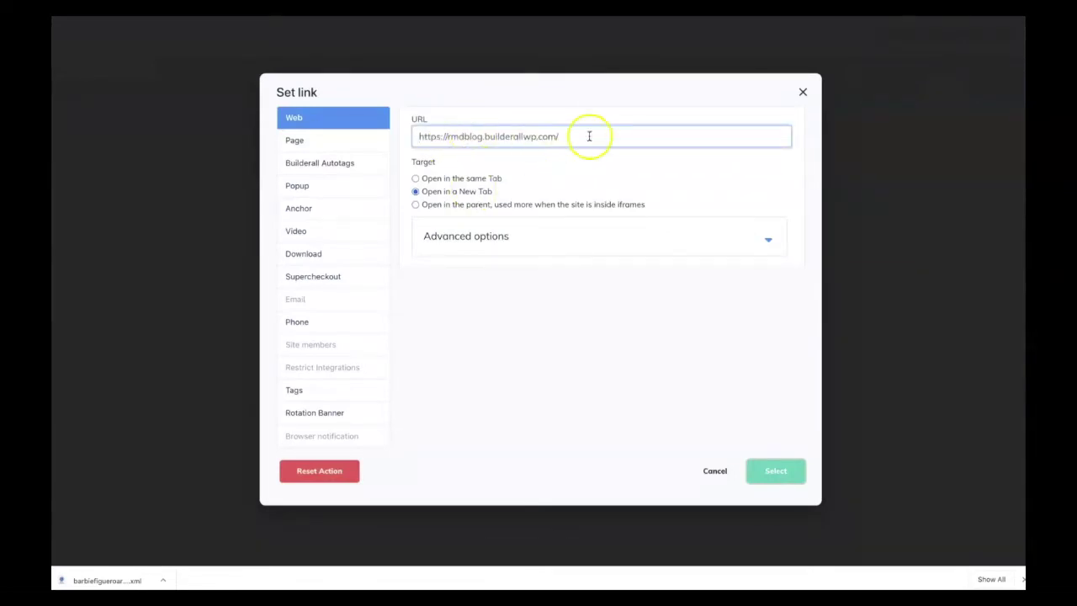
pyautogui.click(415, 178)
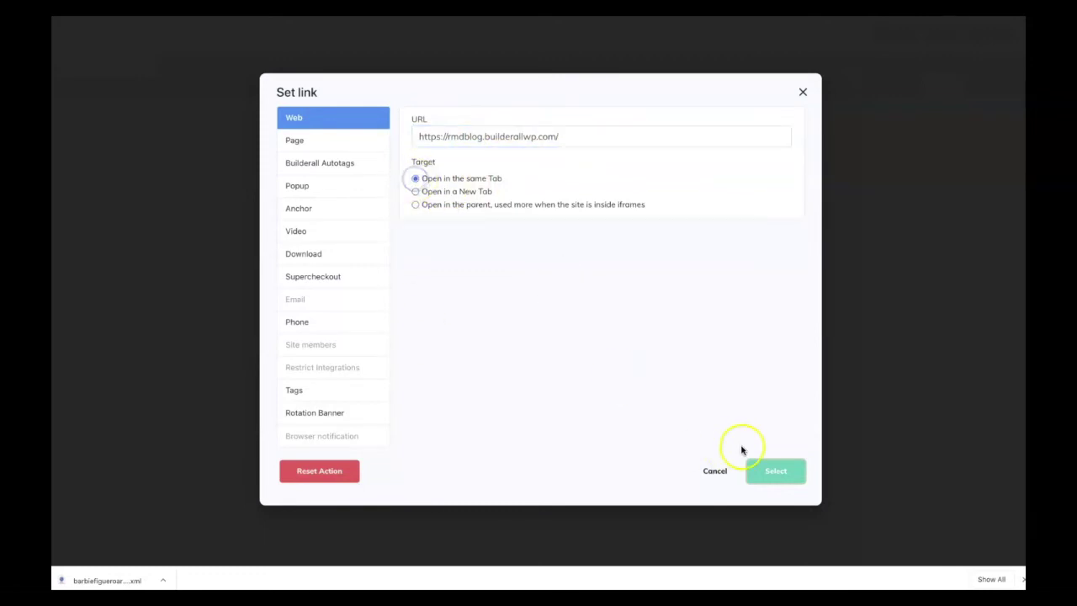
pyautogui.click(778, 473)
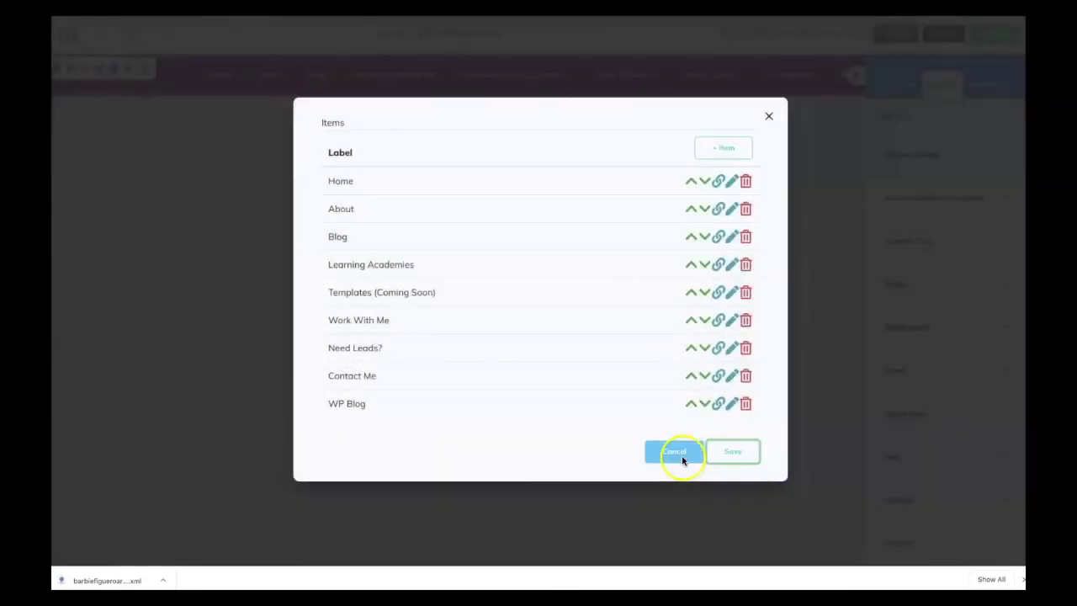
pyautogui.click(746, 449)
# Save the header, exit its editor with the changes saved, and republish the site
pyautogui.click(995, 34)
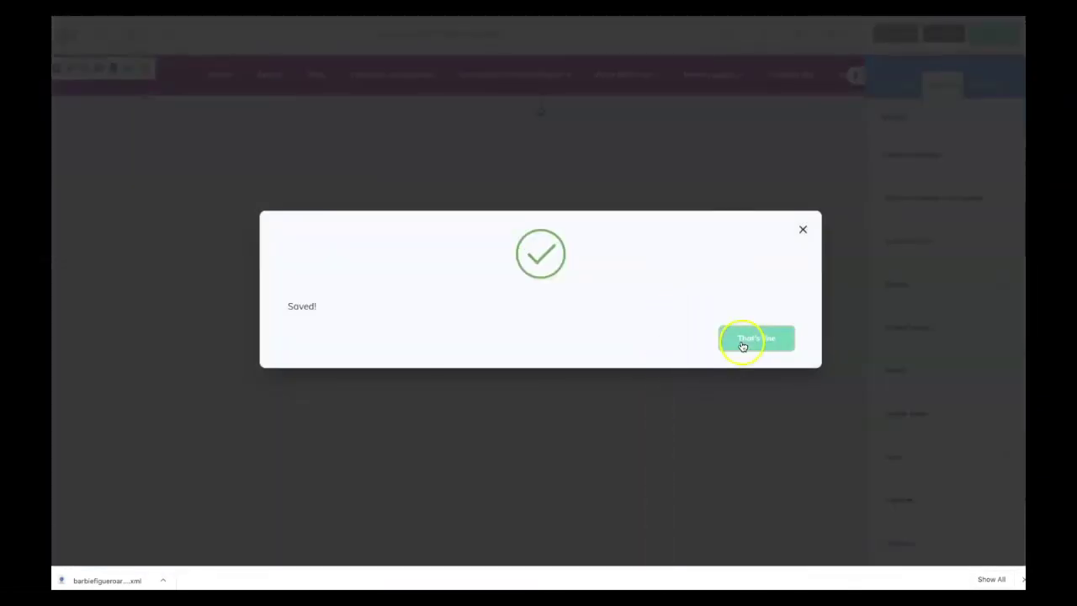
pyautogui.click(746, 341)
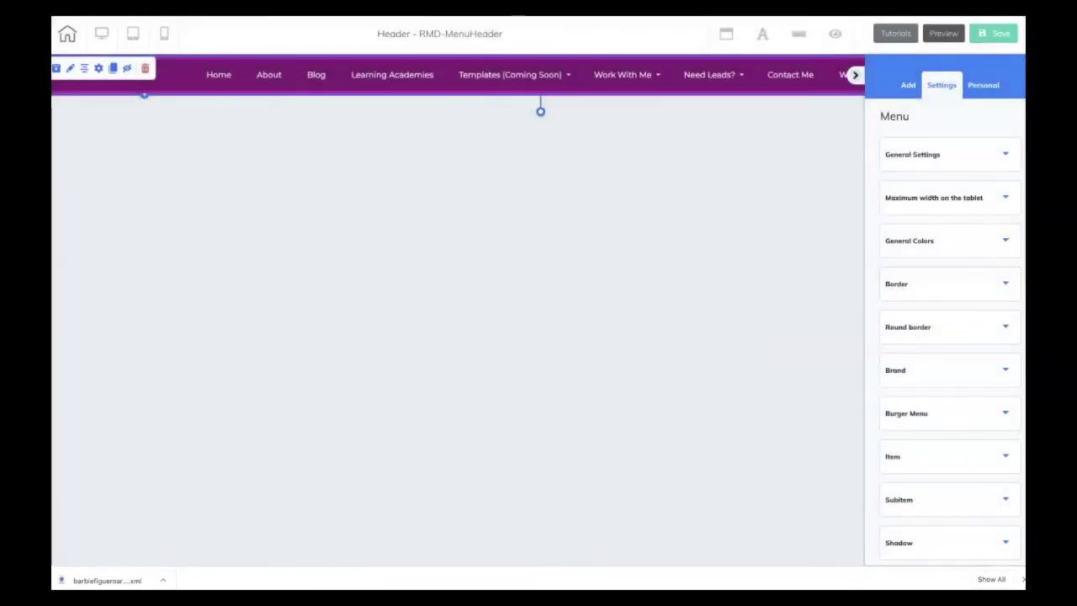
pyautogui.click(68, 34)
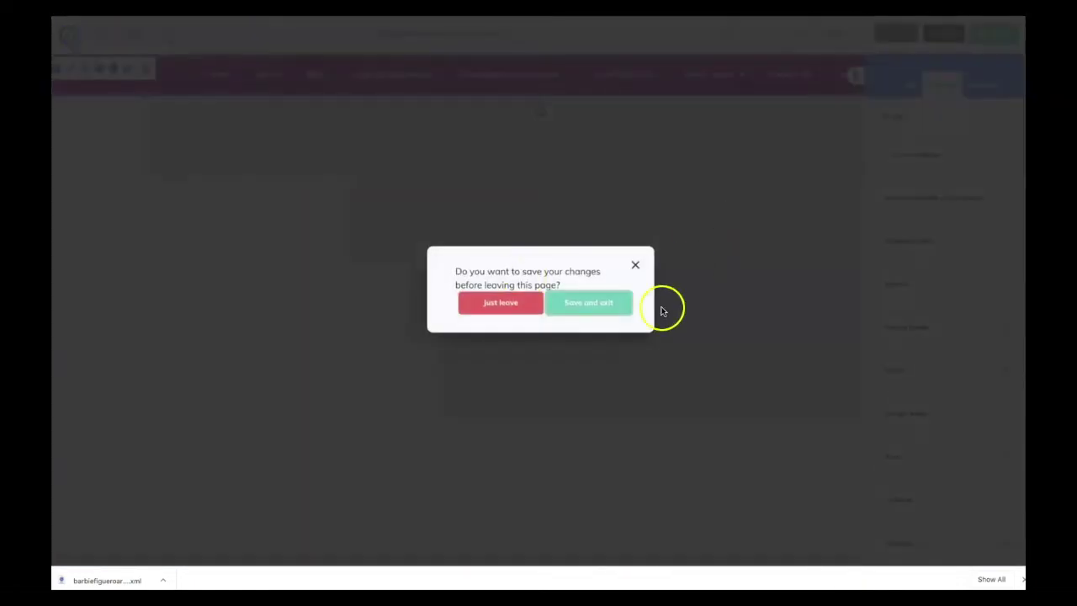
pyautogui.click(593, 305)
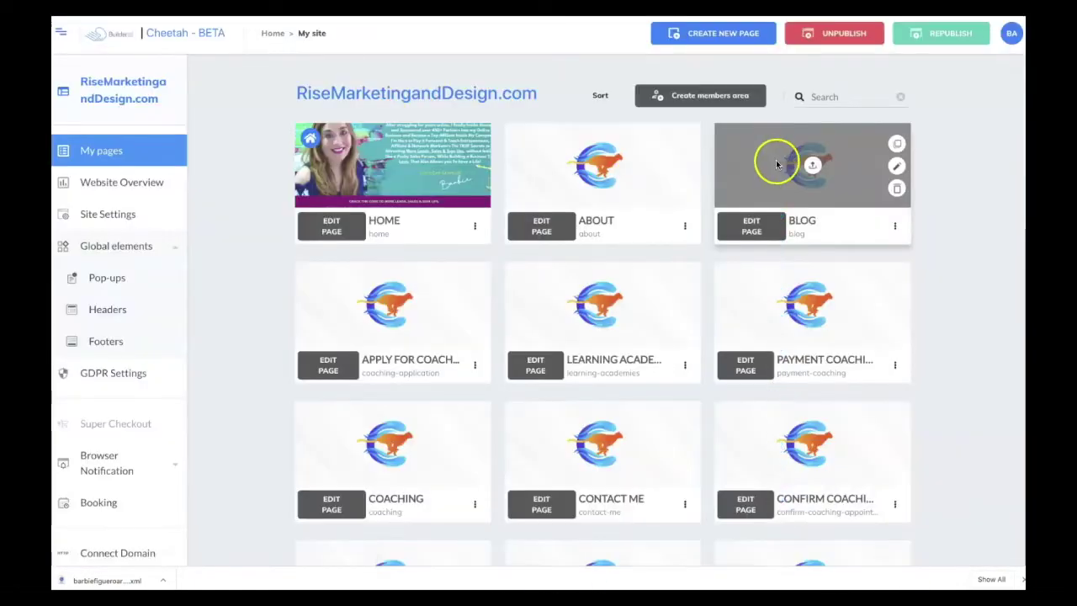
pyautogui.click(947, 33)
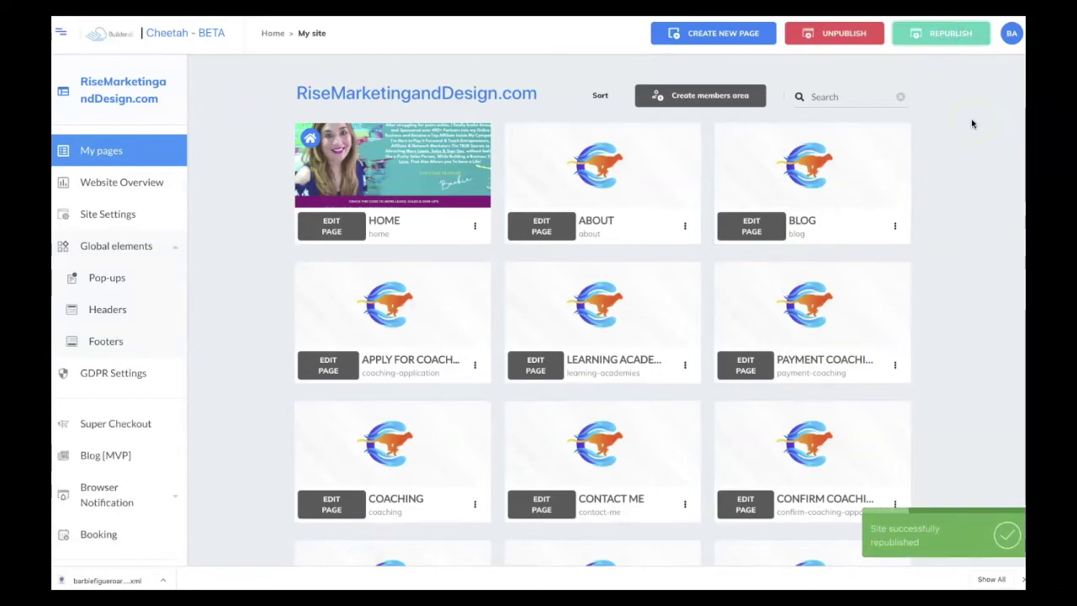
# Open the published Home page and test its WP Blog menu link
pyautogui.click(472, 242)
pyautogui.click(475, 227)
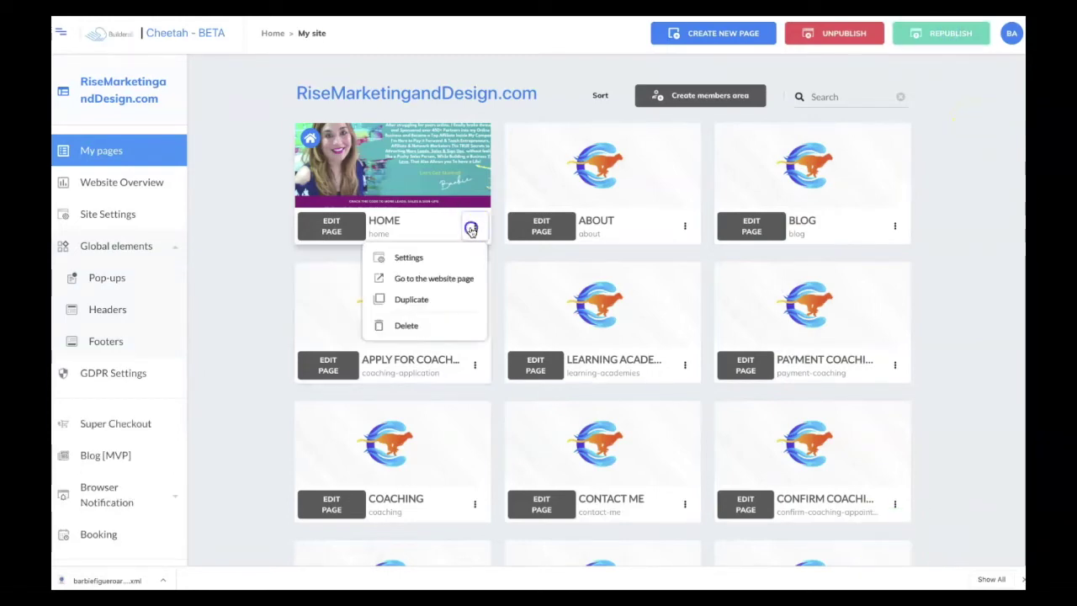
pyautogui.click(434, 279)
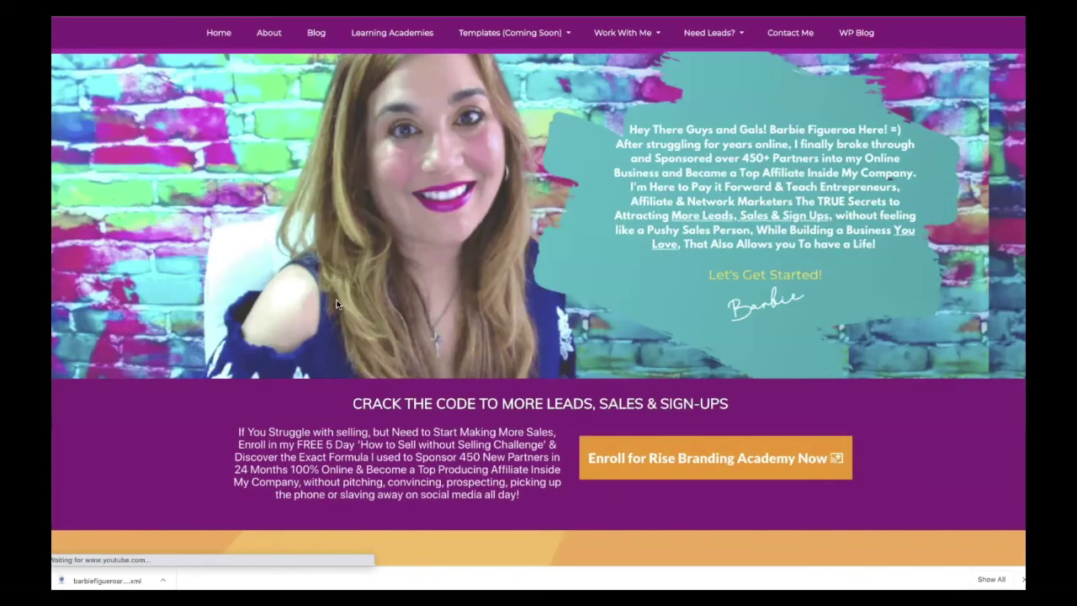
pyautogui.click(860, 38)
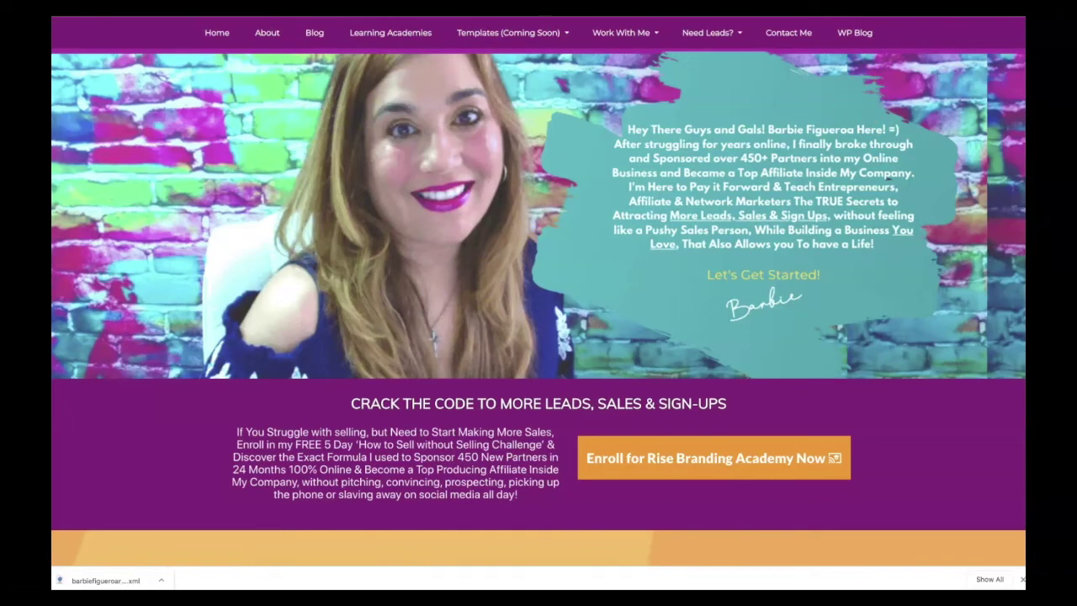
# Open the site's original Blog page and look over its posts
pyautogui.click(314, 32)
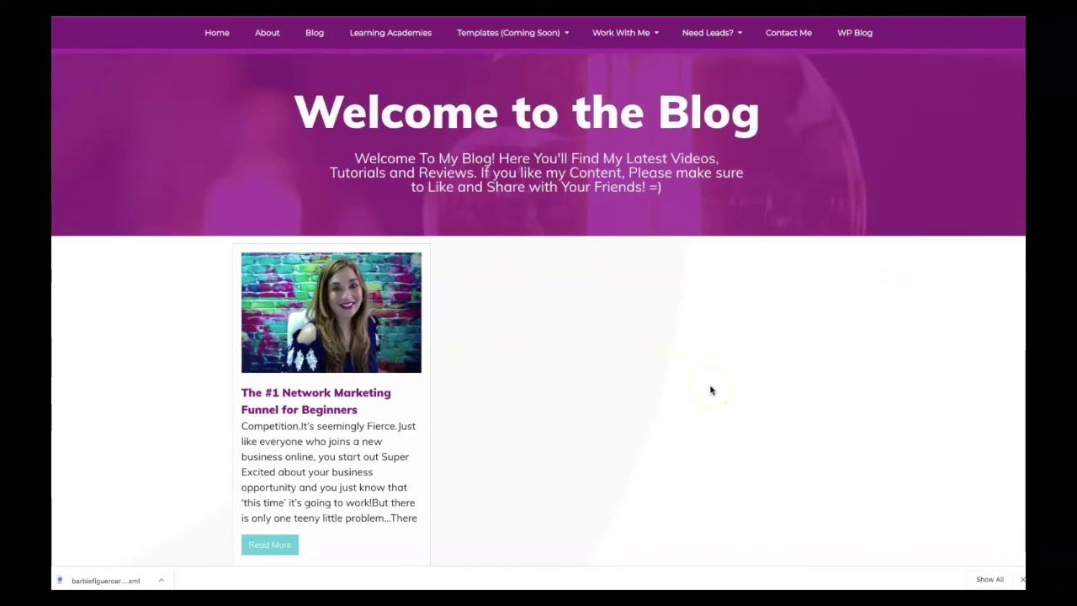
pyautogui.scroll(-3, 711, 390)
pyautogui.scroll(3, 711, 390)
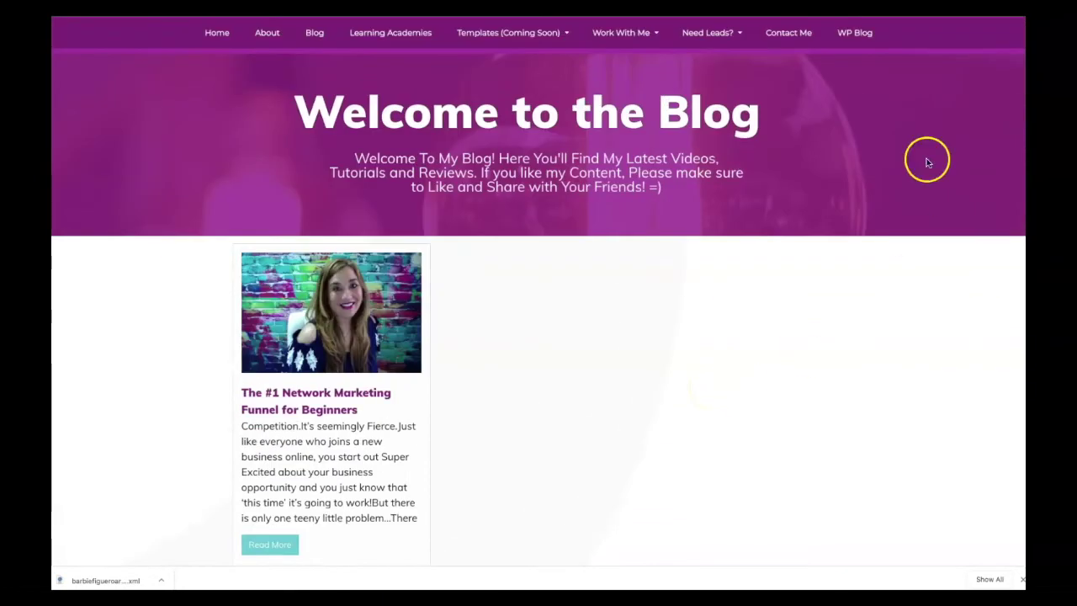